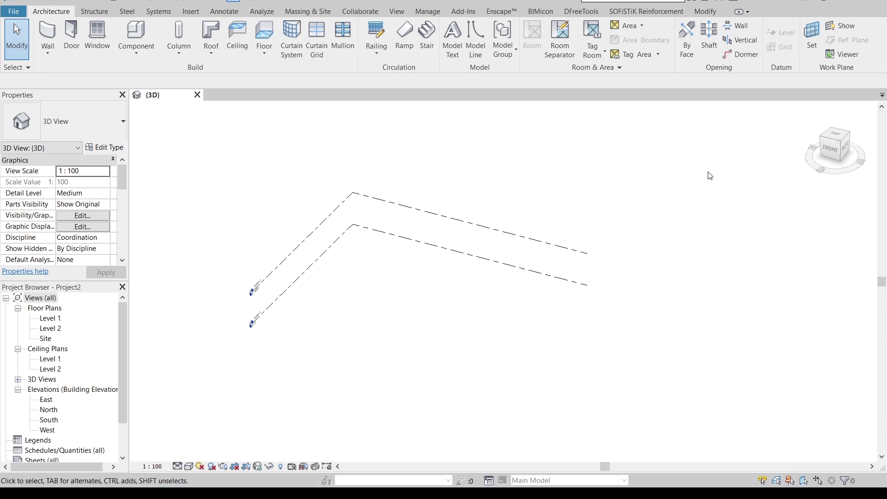
Start a new family from Family Templates > English > Metric Curtain Panel Pattern Based.rft.
left_click(13, 12)
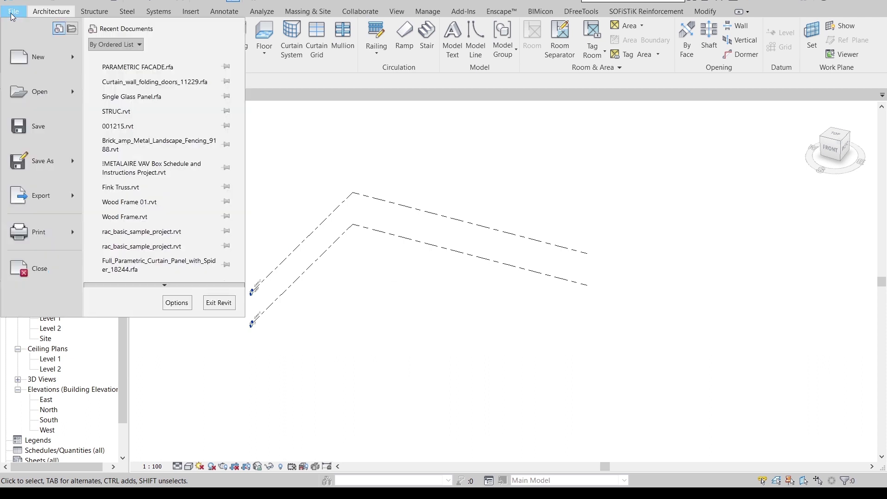
mouse_move(26, 57)
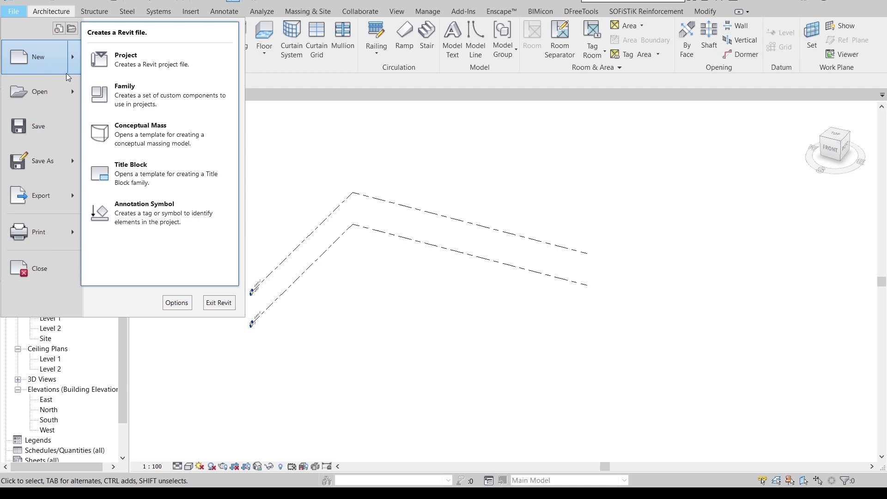
left_click(102, 167)
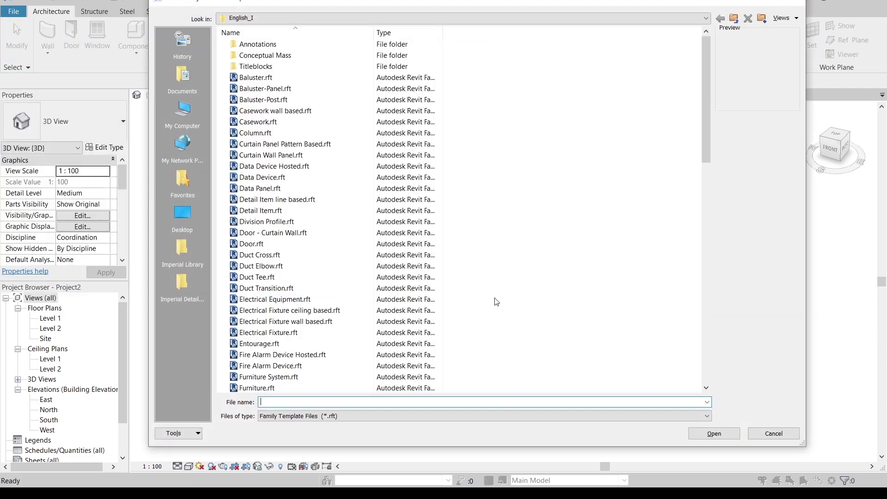
left_click(339, 19)
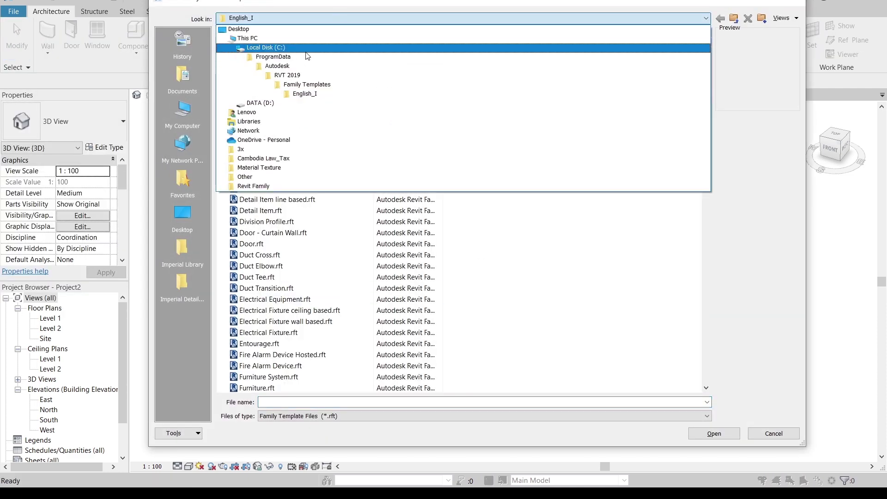
left_click(300, 85)
double_click(295, 65)
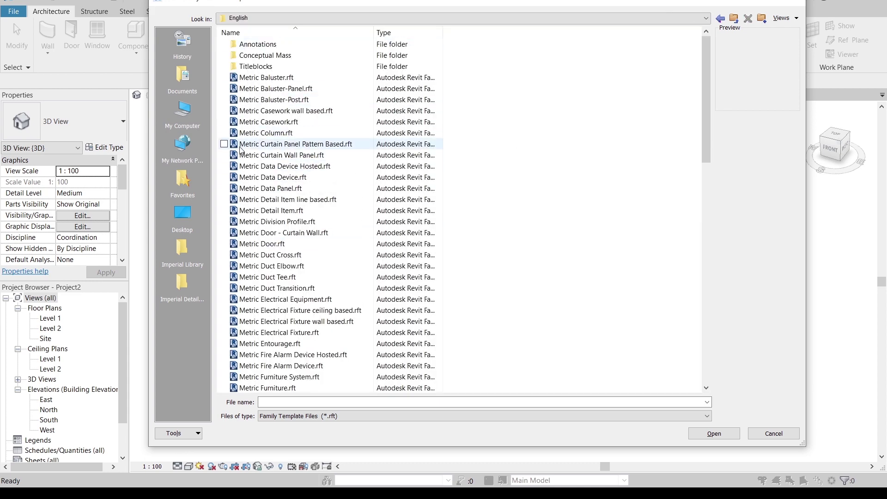
left_click(336, 147)
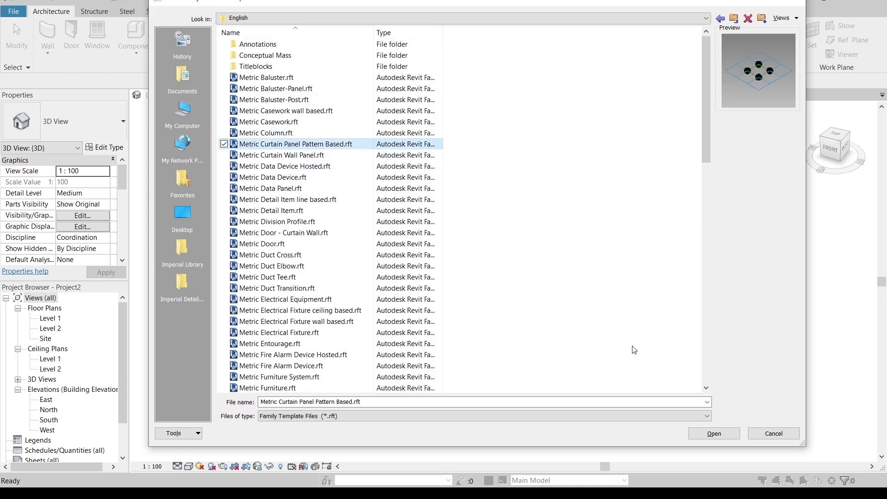
left_click(702, 437)
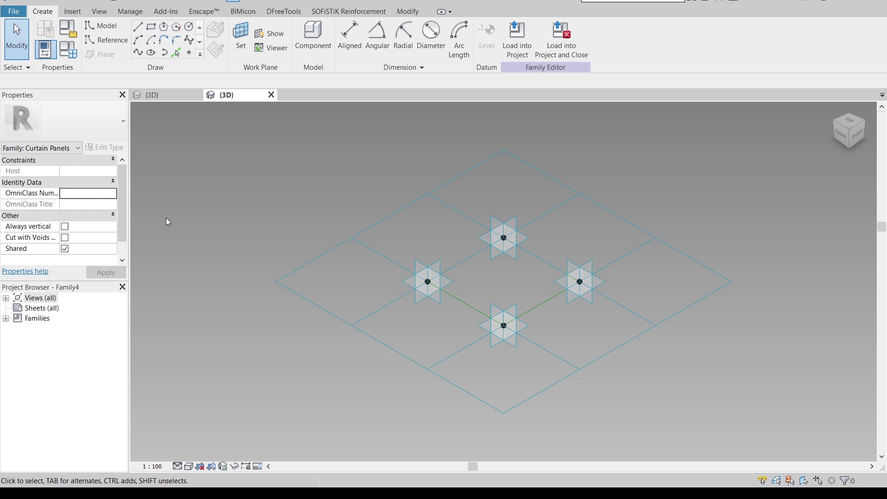
Set the tile pattern grid's horizontal and vertical spacing to 500, then orbit toward the adaptive points.
left_click(321, 256)
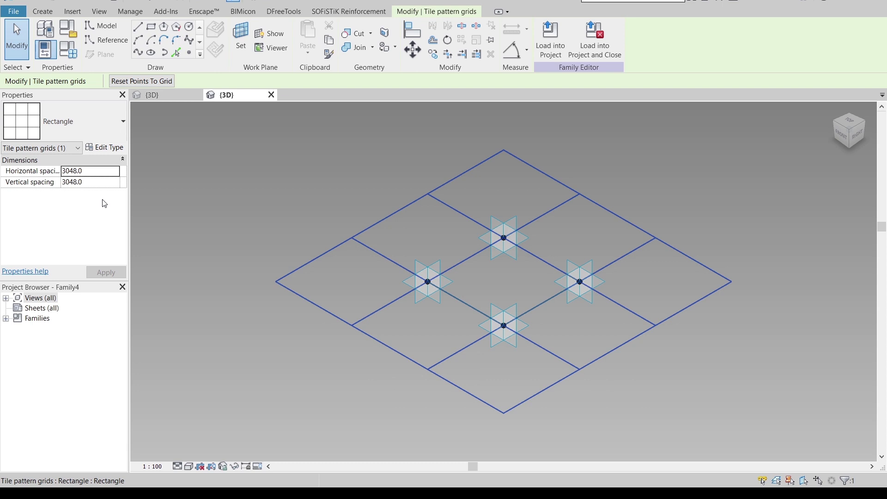
left_click(95, 171)
type("500")
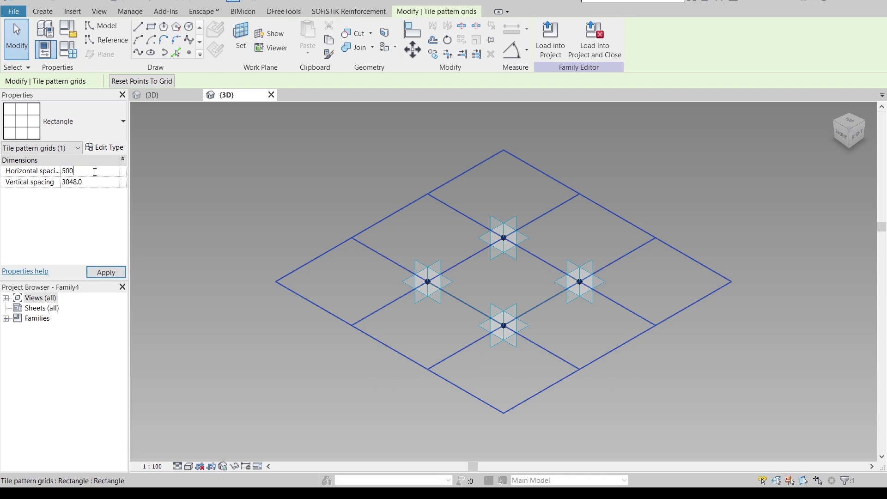
left_click(96, 181)
type("500")
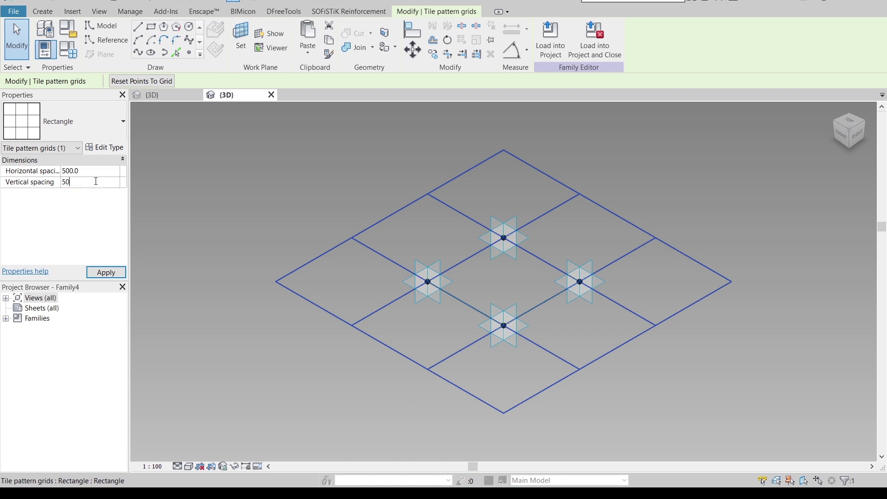
left_click(114, 269)
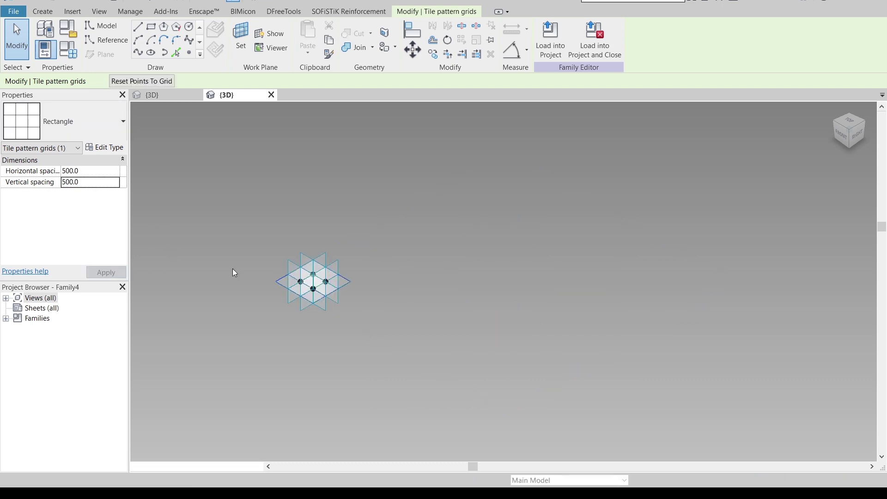
scroll(268, 282, "up", 7)
middle_click_drag(370, 236, 284, 216)
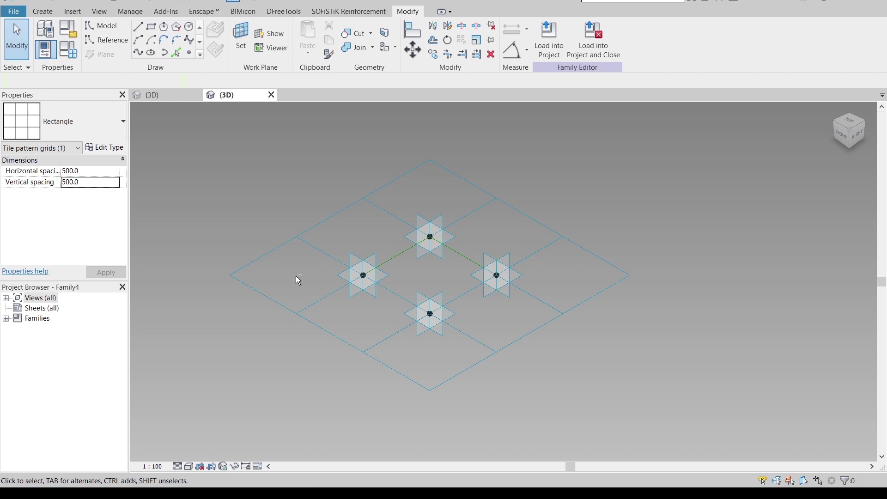
left_click(296, 276)
middle_click_drag(325, 276, 520, 270, "shift")
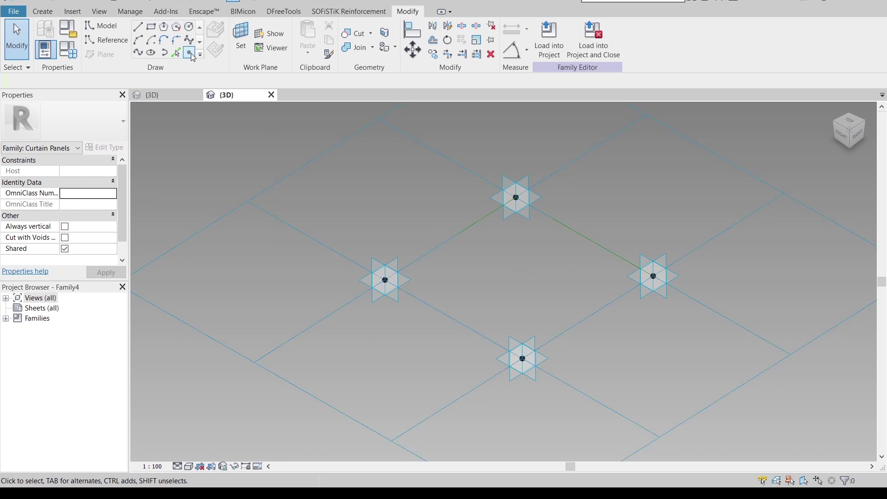
Place reference points on the upper-left and lower-right panel edges.
left_click(189, 53)
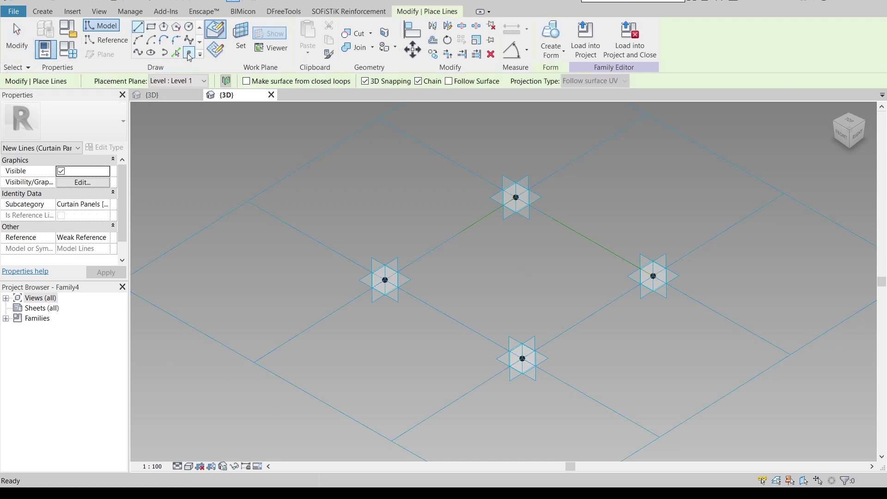
left_click(451, 239)
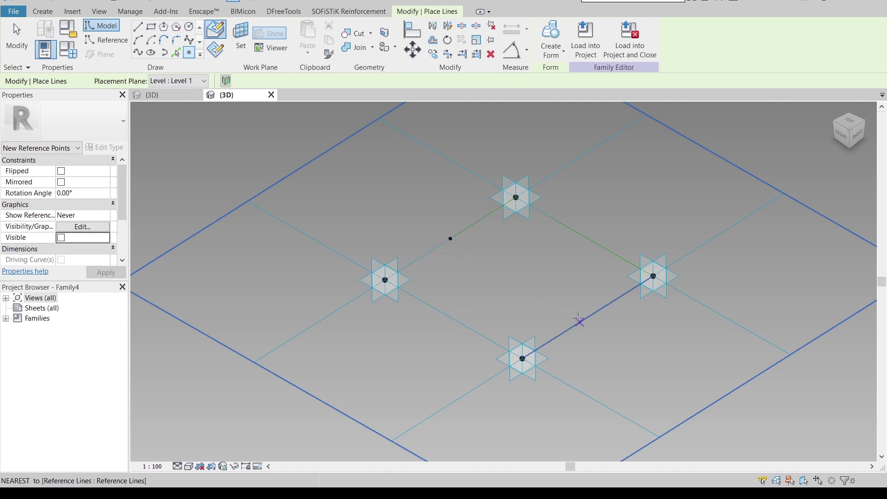
left_click(587, 317)
key("Escape")
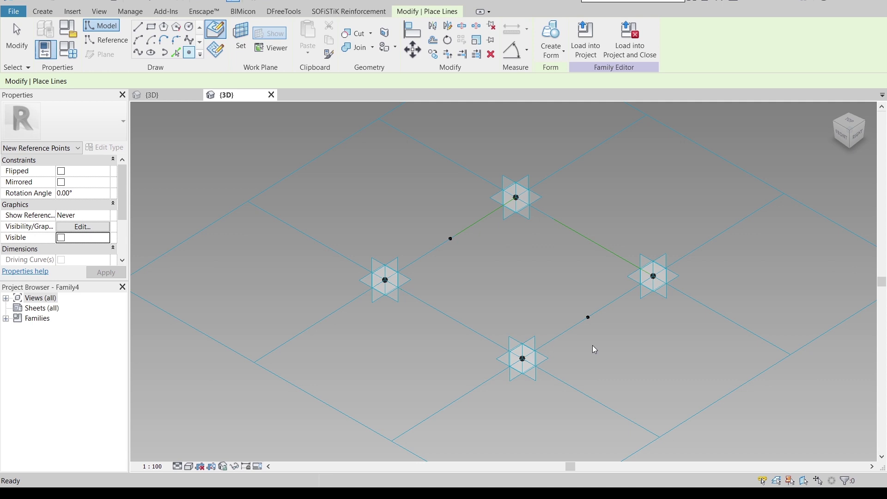
key("Escape")
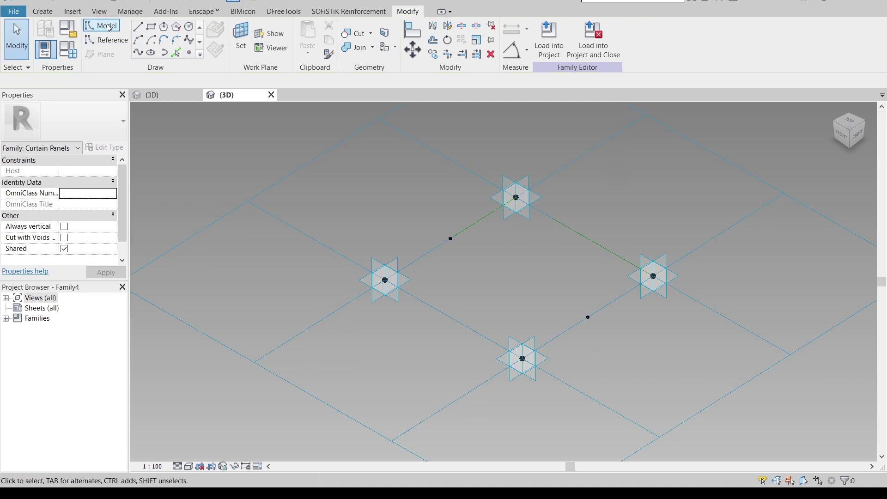
Draw a model line (LI) joining the two edge points across the tile.
key("l")
key("i")
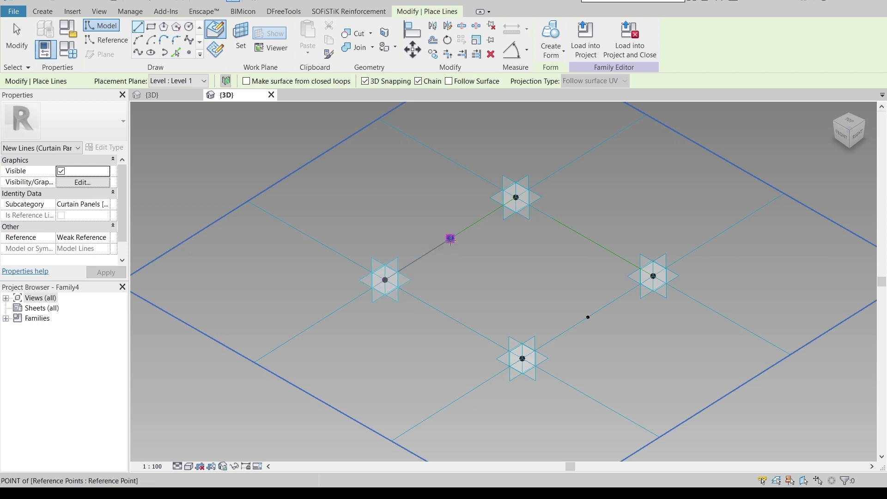
left_click(450, 239)
key("Escape")
key("Escape")
key("l")
key("i")
left_click(451, 238)
left_click(587, 316)
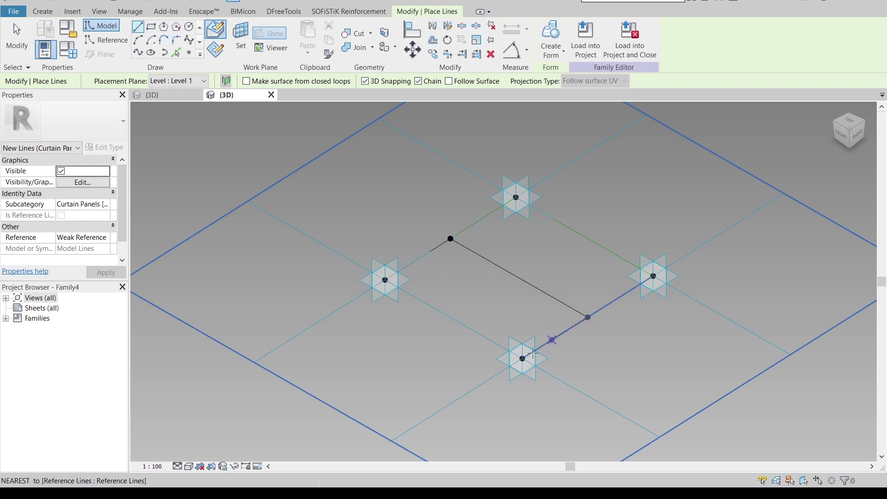
left_click(522, 358)
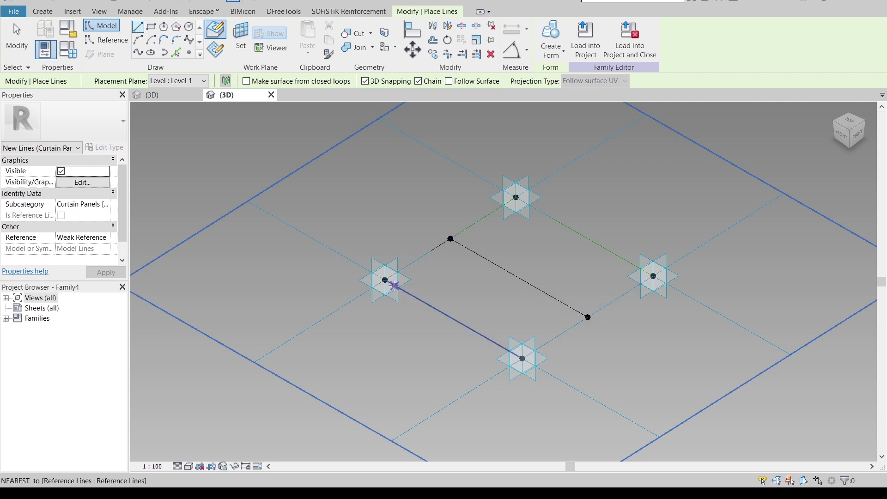
left_click(384, 280)
key("Escape")
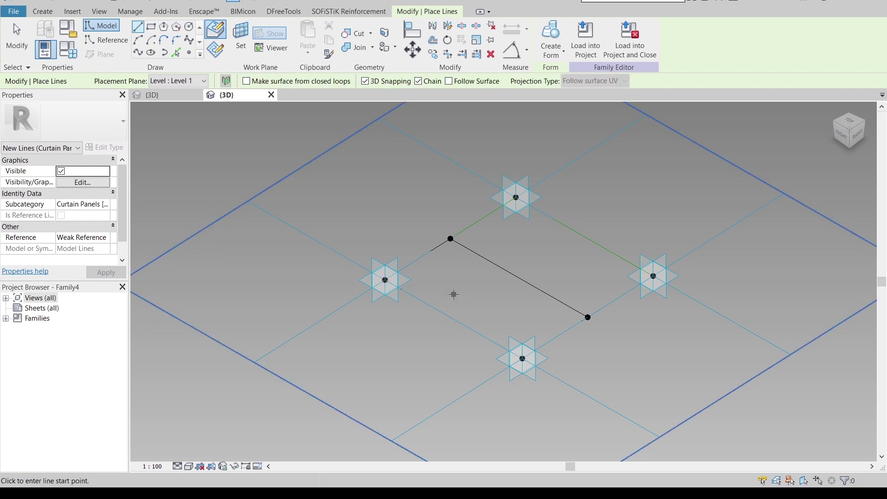
key("Escape")
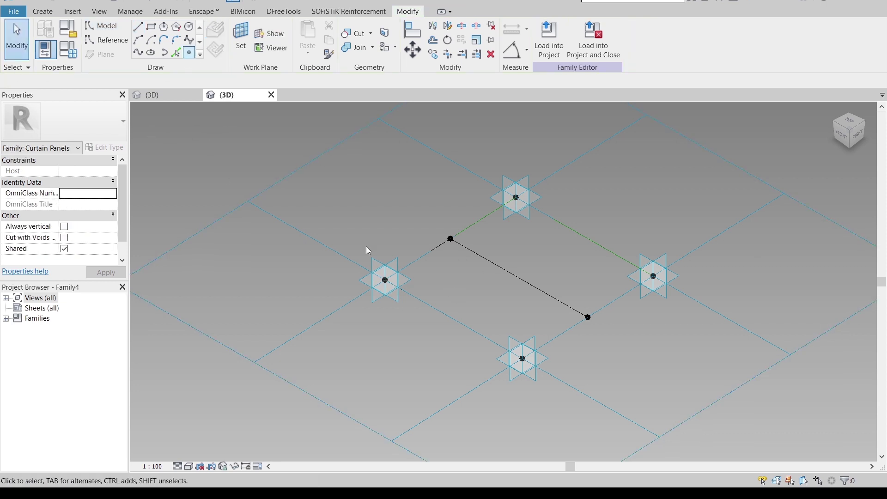
Place reference points at the model line's midpoint and on the lower-left panel edge.
left_click(189, 52)
left_click(524, 275)
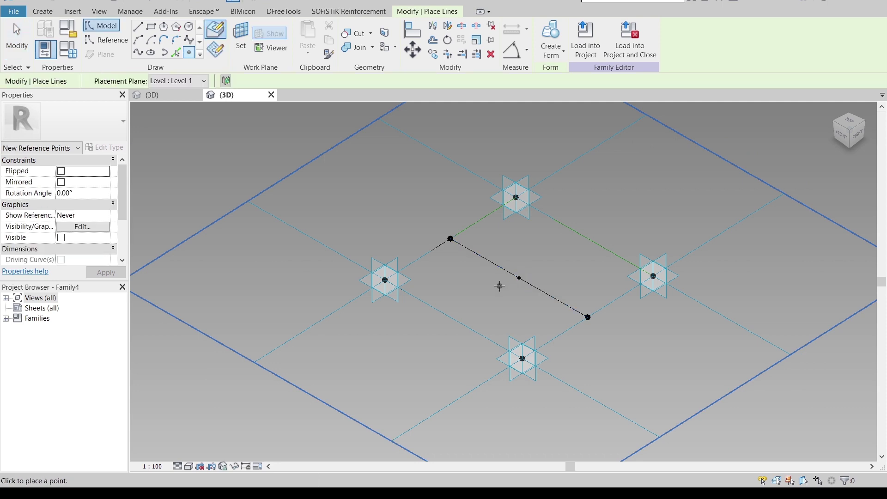
left_click(453, 320)
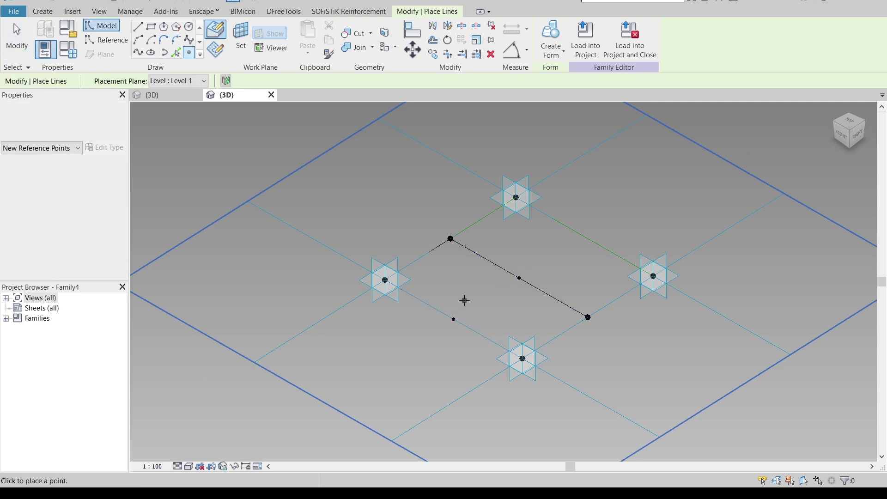
key("Escape")
key("Escape")
Set the lower-left edge point's Normalized Curve Parameter to 0.2.
left_click(454, 320)
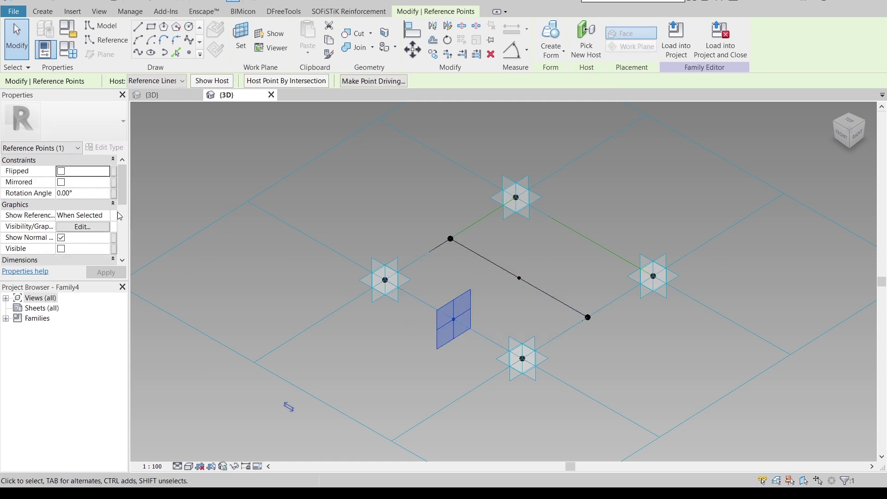
left_click_drag(123, 201, 126, 234)
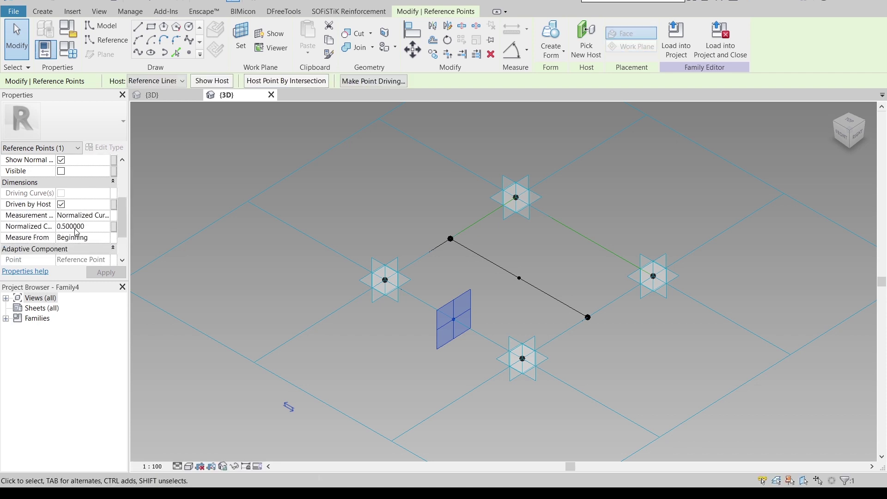
left_click(91, 229)
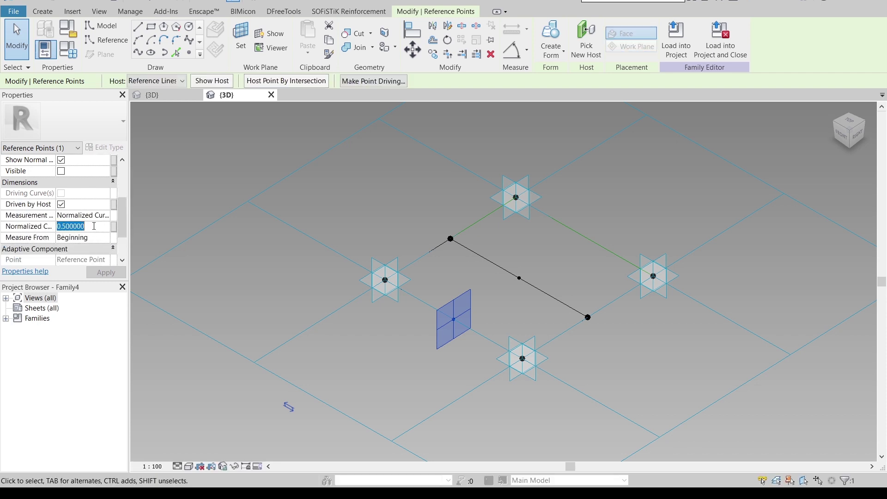
type("0.200000")
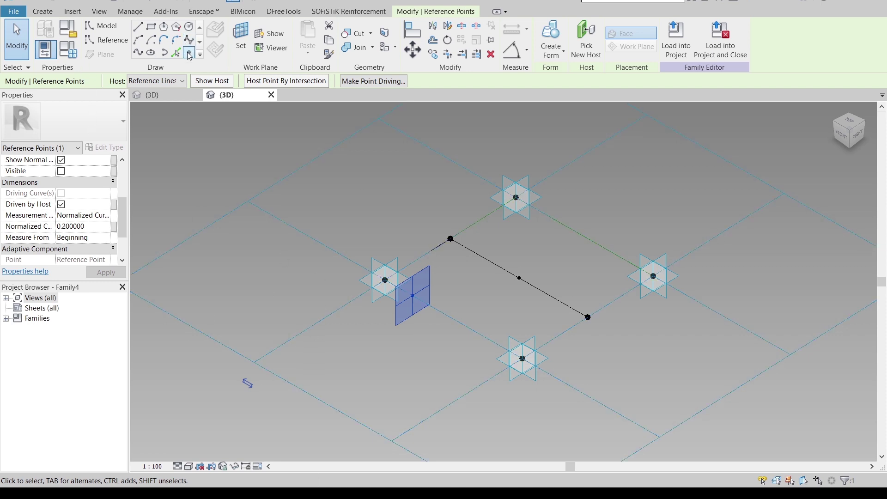
Add another point on the lower-left reference line at normalized parameter 0.8.
left_click(189, 53)
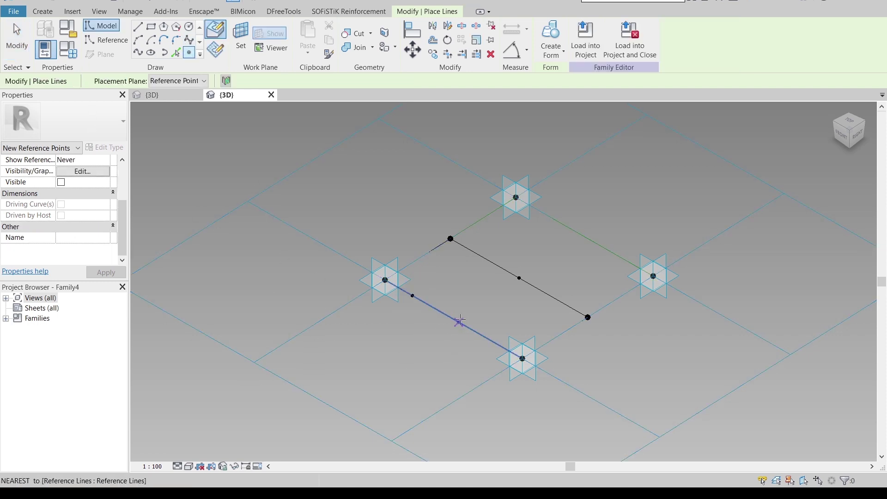
left_click(454, 319)
key("Escape")
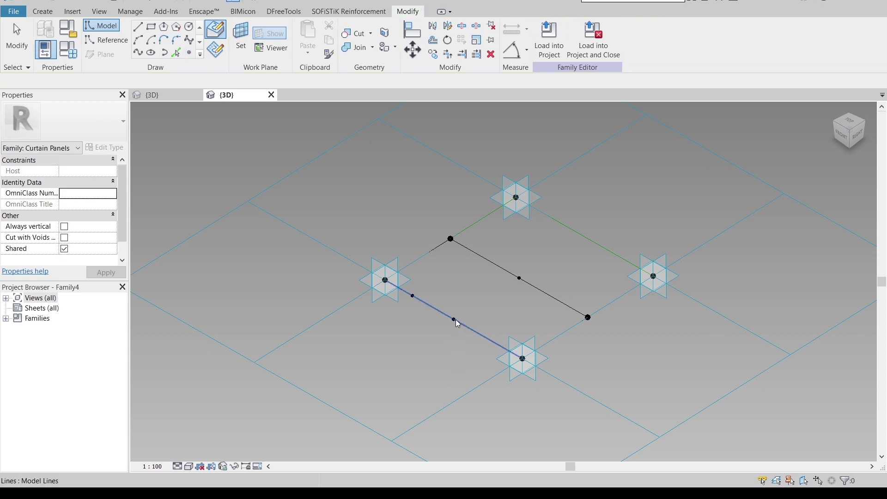
left_click(454, 320)
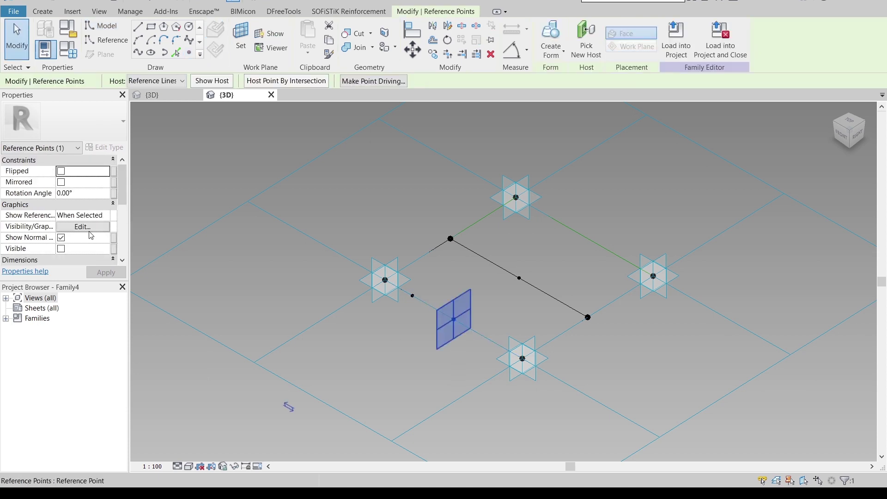
scroll(91, 236, "down", 2)
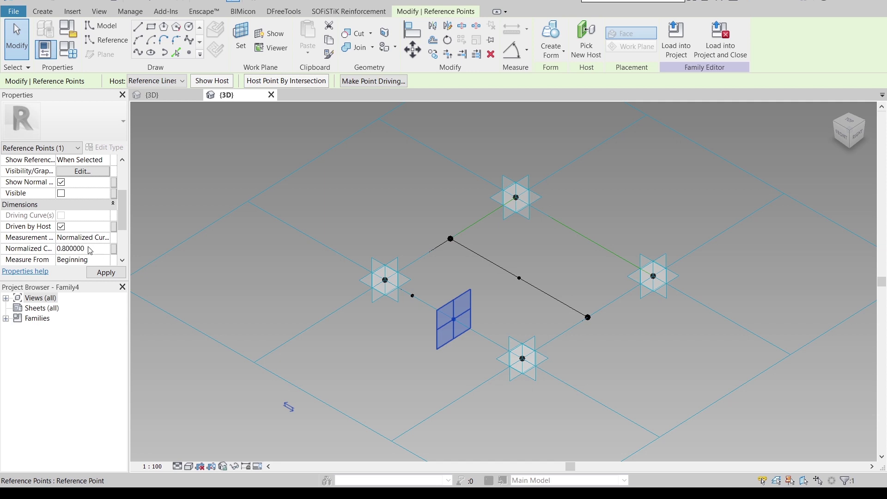
left_click(102, 273)
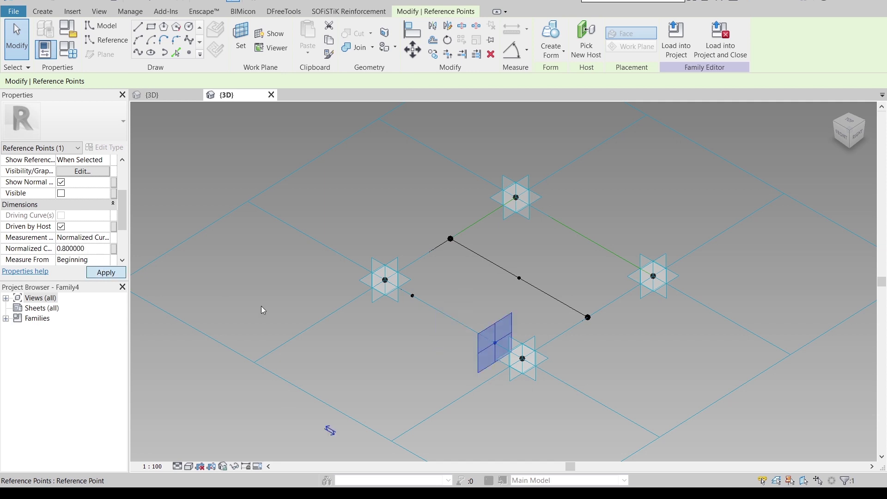
left_click(367, 317)
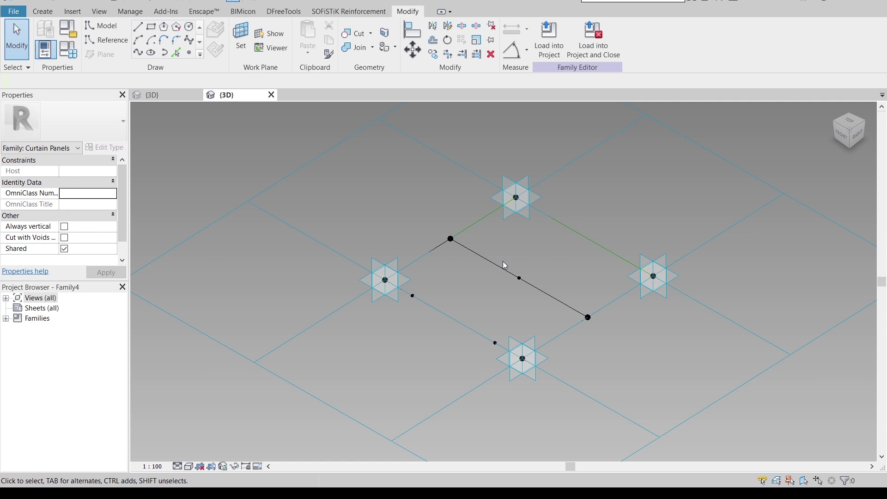
Move the model line's existing reference point to normalized parameter 0.8.
key("Tab")
left_click(519, 278)
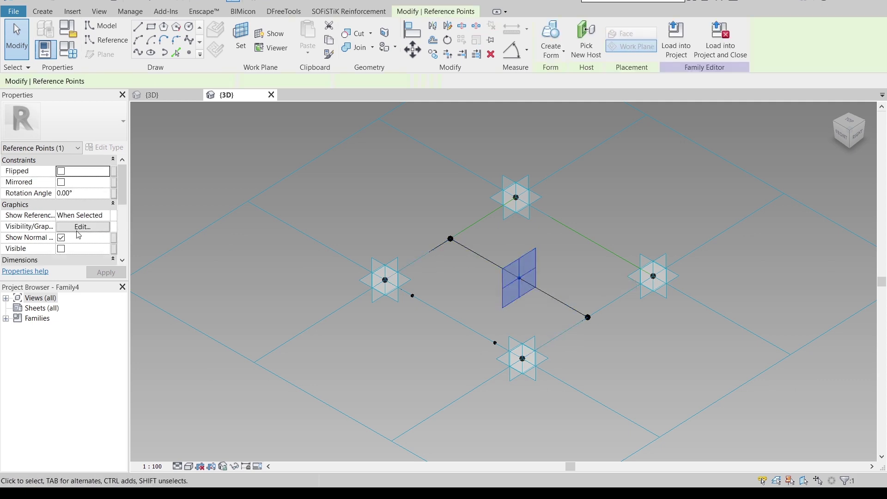
left_click(92, 249)
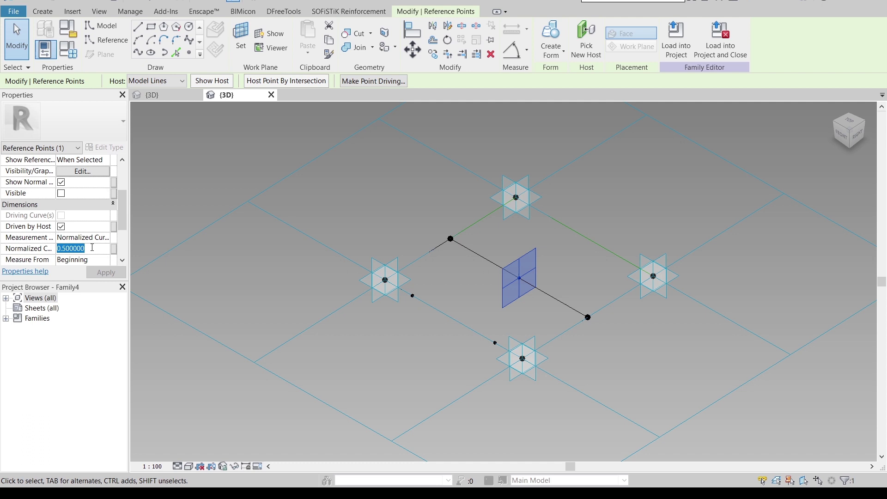
type("0.")
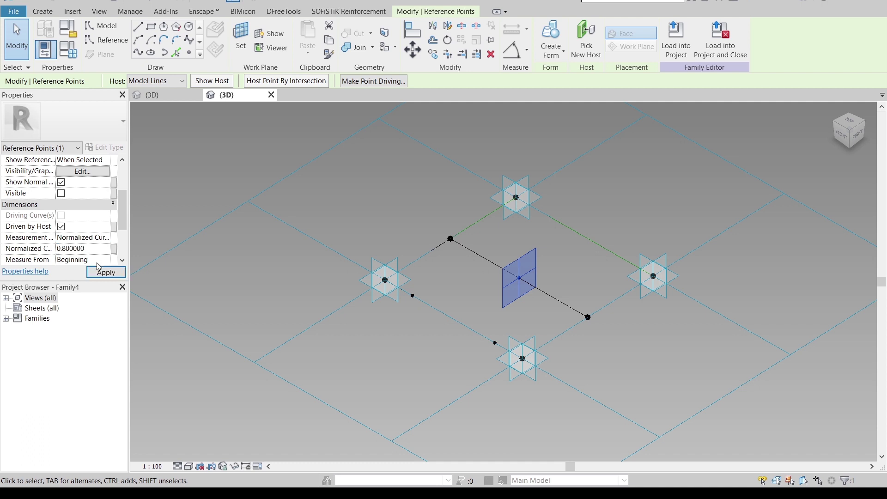
left_click(104, 272)
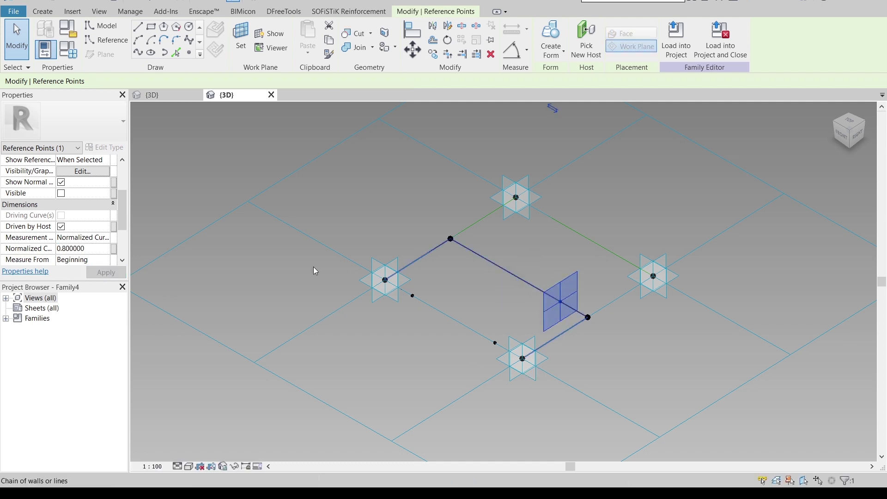
Add a second point on the model line at normalized parameter 0.2.
left_click(189, 52)
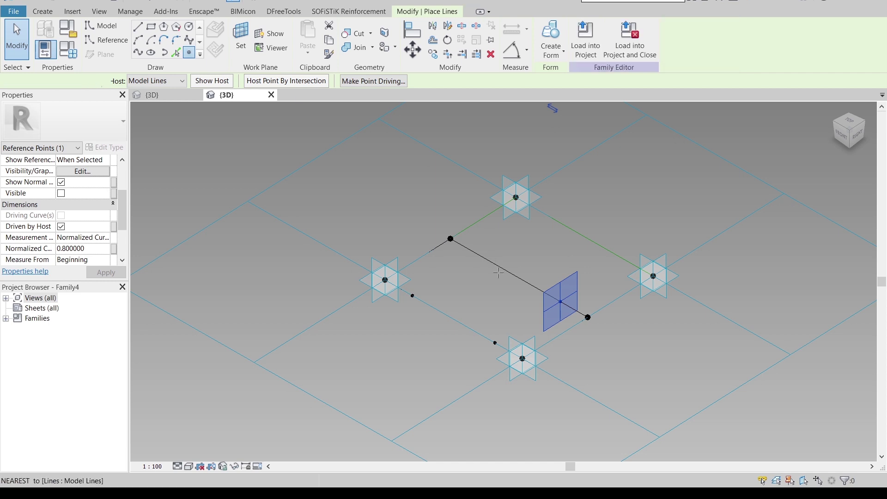
left_click(516, 277)
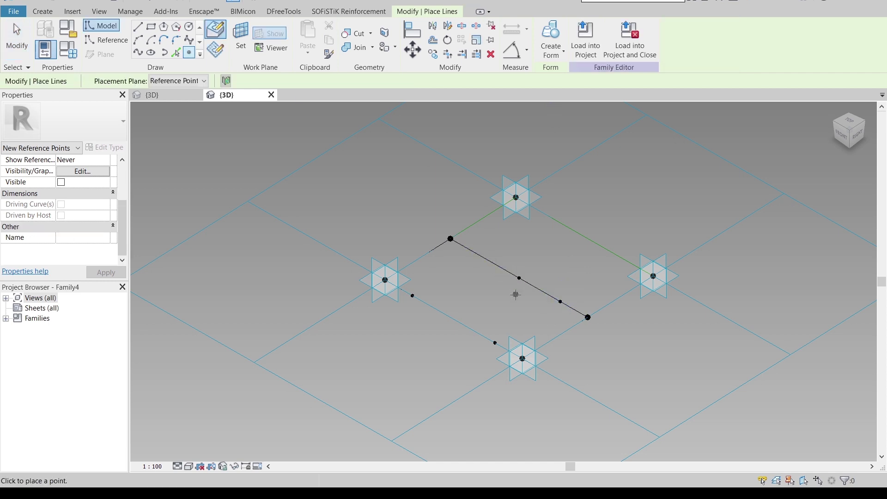
key("Escape")
left_click(520, 278)
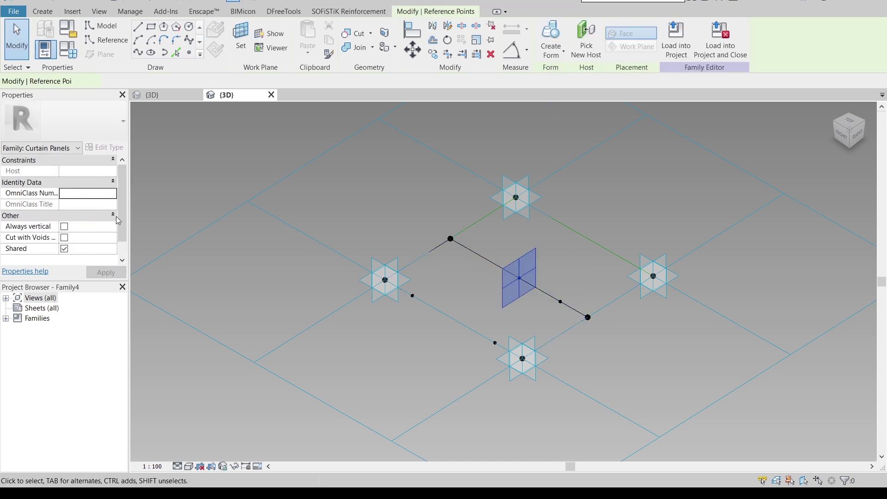
left_click(98, 248)
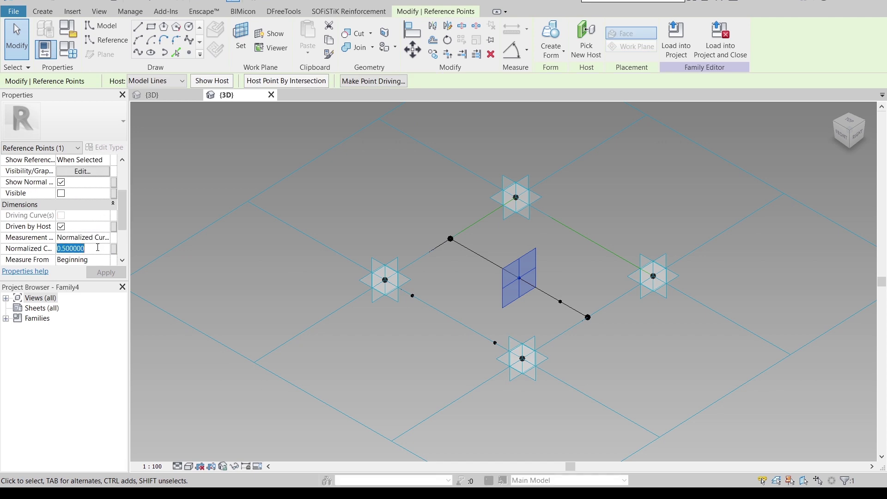
type("0.2")
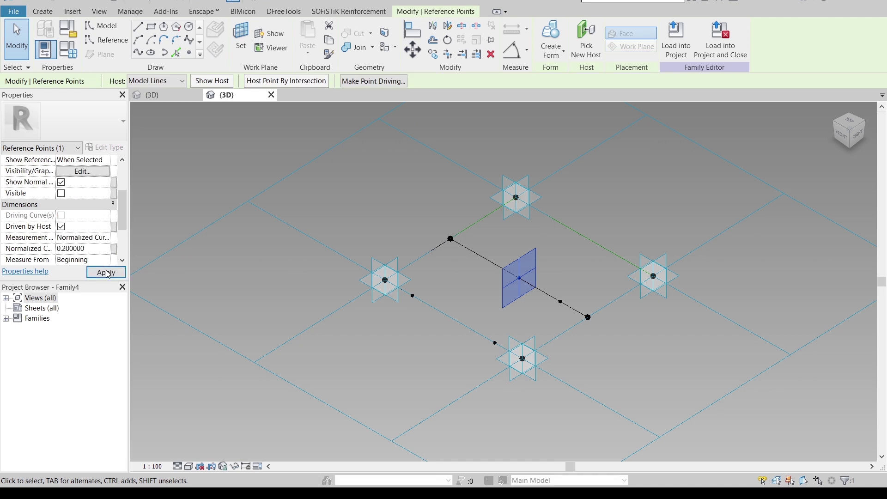
left_click(106, 272)
Draw model lines through the four reference points as a closed rectangle and select the chain.
left_click(310, 198)
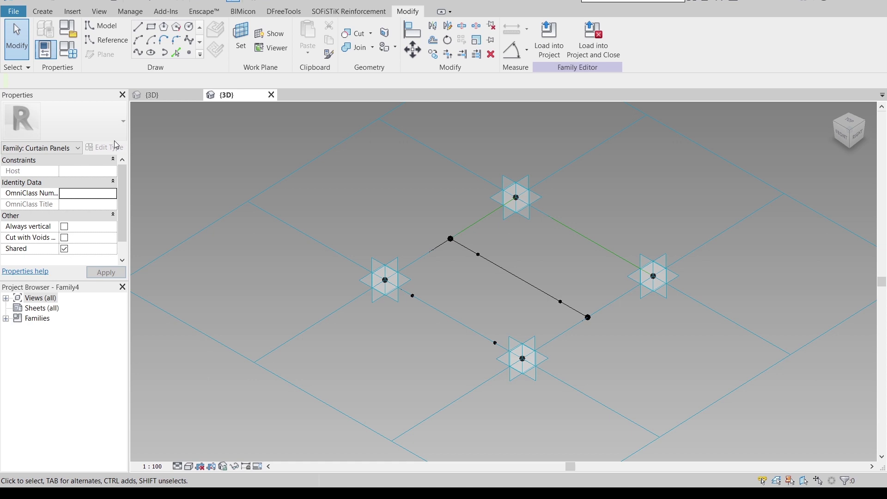
left_click(138, 26)
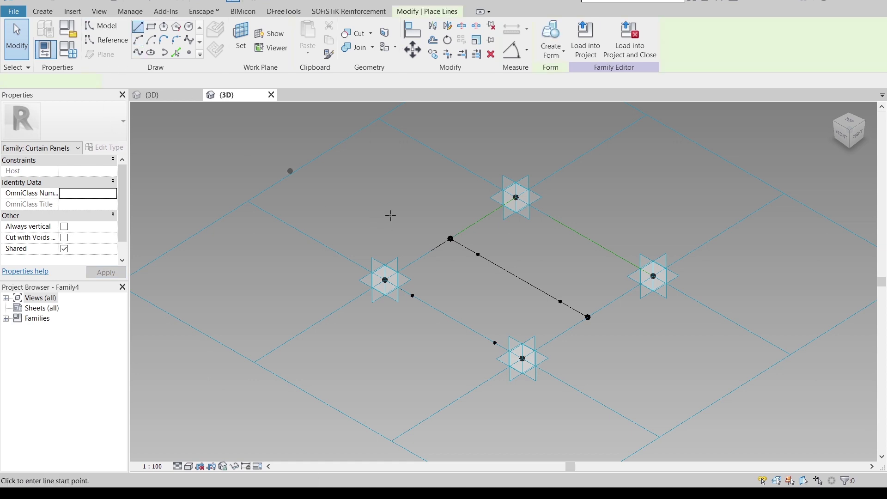
left_click(413, 296)
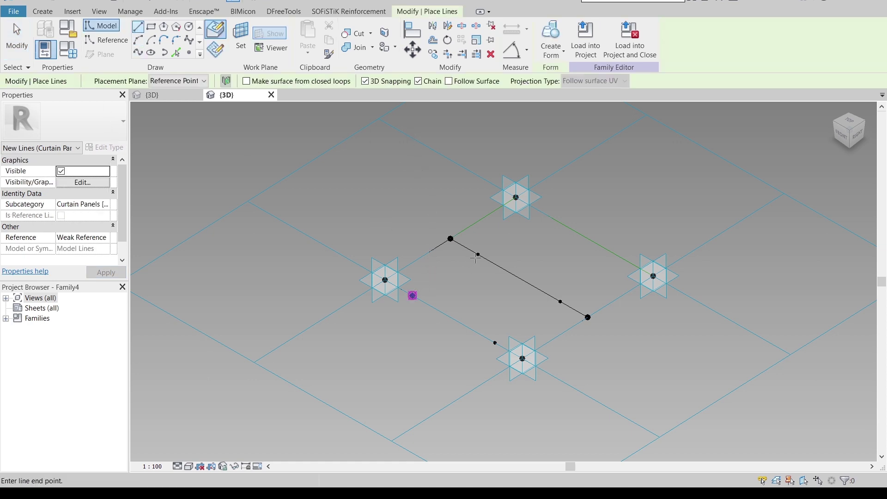
left_click(478, 254)
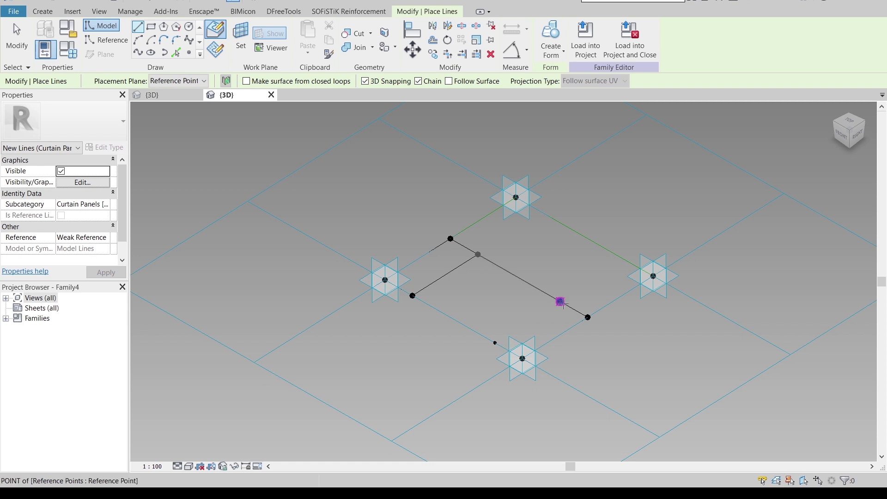
left_click(561, 301)
left_click(495, 343)
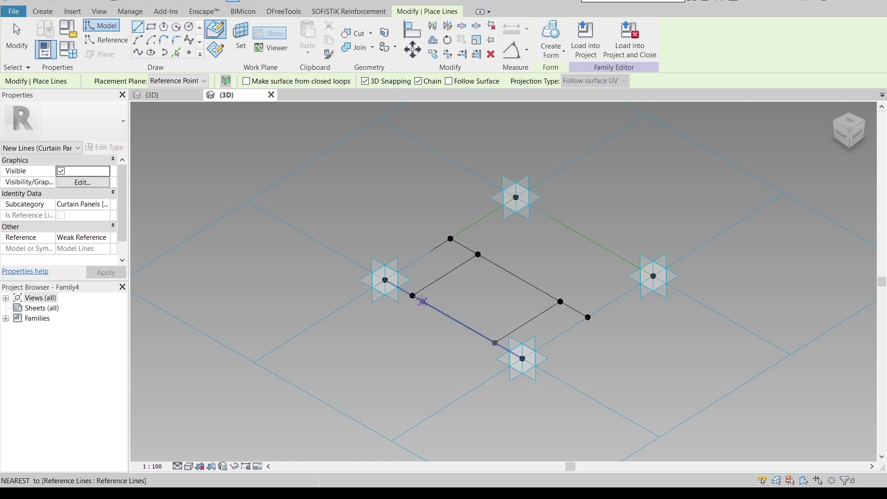
key("Escape")
key("Escape")
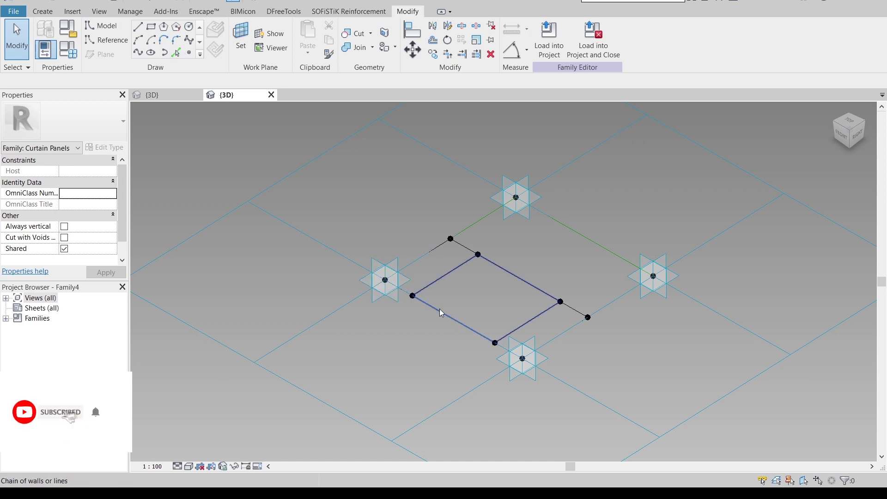
left_click(442, 296)
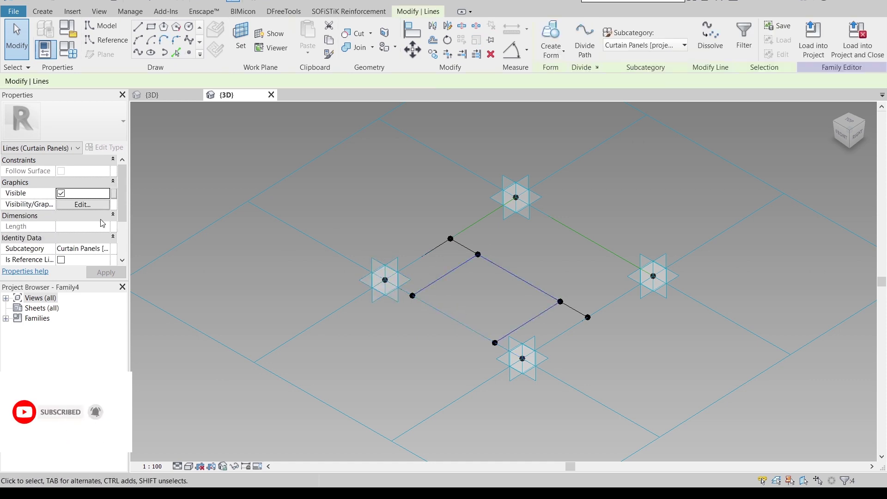
scroll(98, 243, "down", 1)
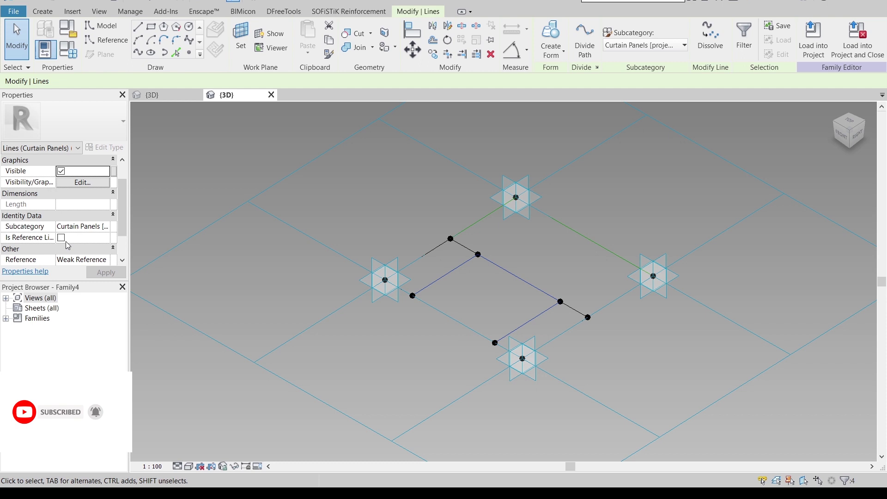
Tick Is Reference Line for all four rectangle lines.
left_click(61, 237)
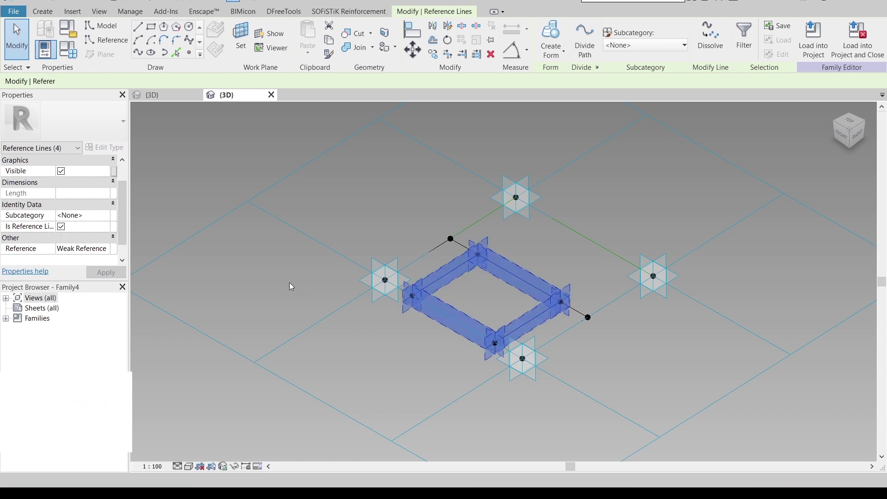
key("ctrl+z")
left_click(414, 261)
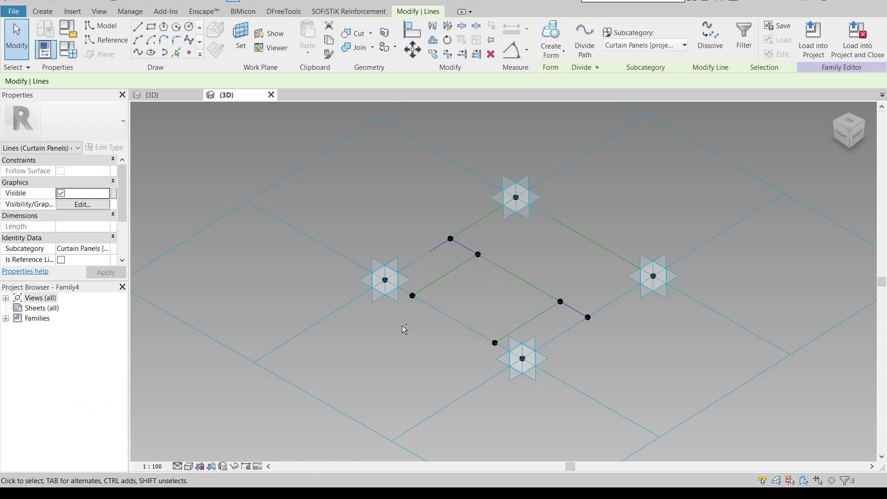
scroll(400, 309, "up", 2)
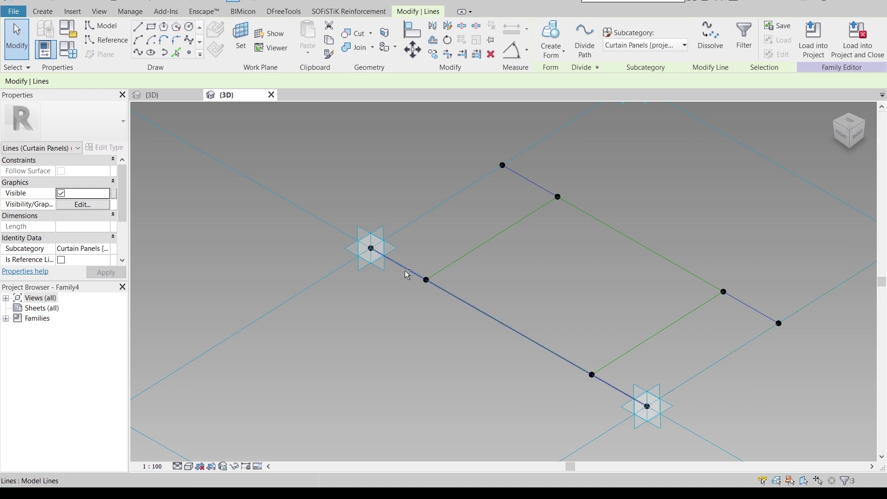
left_click(407, 275, "ctrl")
scroll(67, 224, "down", 2)
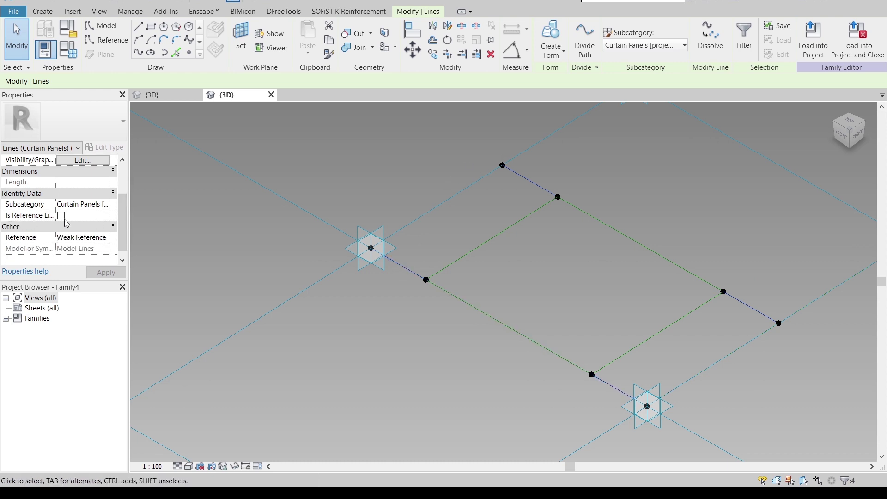
left_click(61, 216)
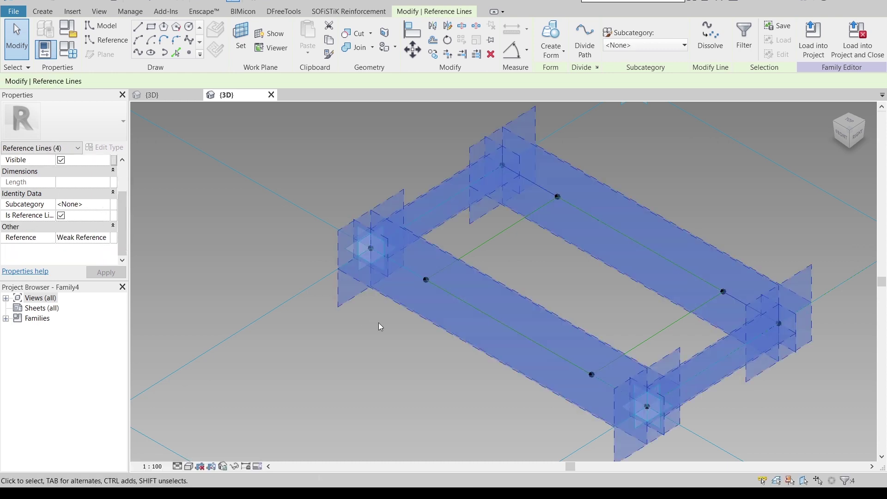
left_click(553, 56)
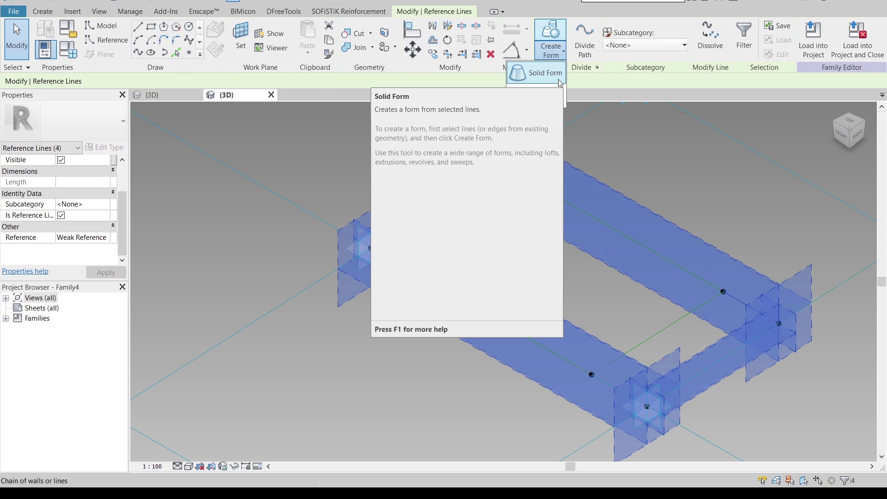
Create a solid box form from the reference-line rectangle, offset 200.0, then deselect it.
left_click(559, 79)
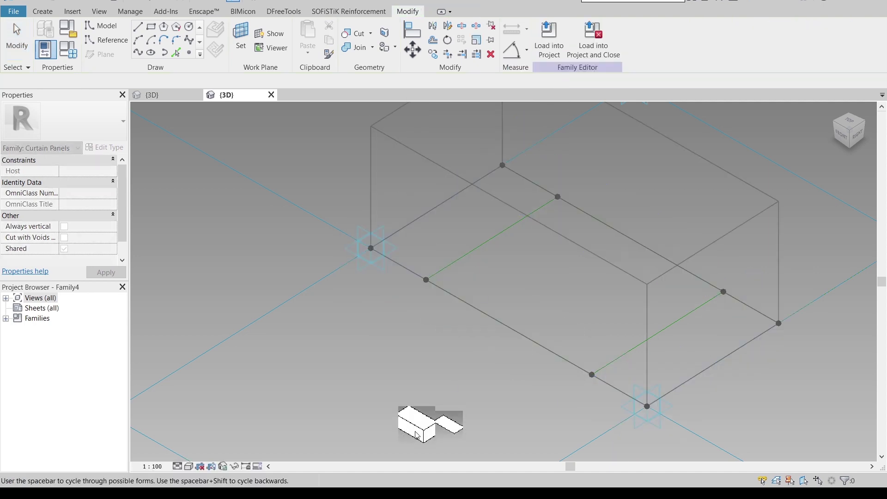
left_click(409, 434)
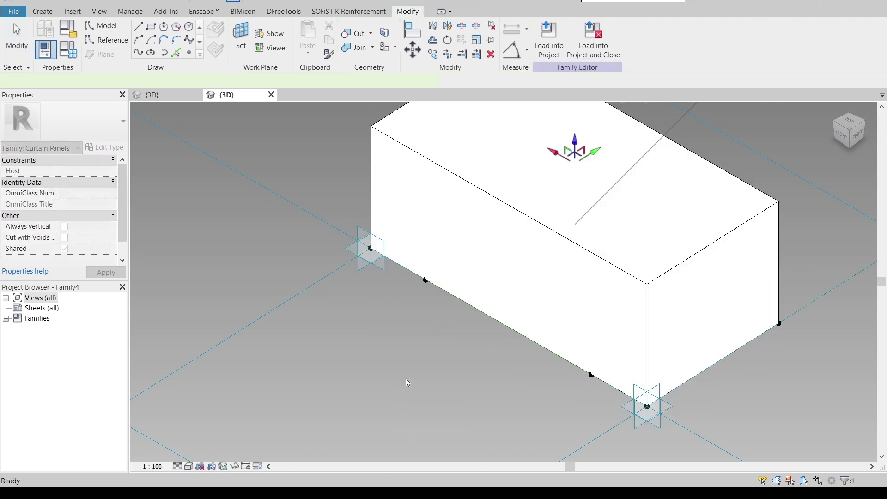
scroll(418, 370, "down", 3)
scroll(422, 368, "down", 1)
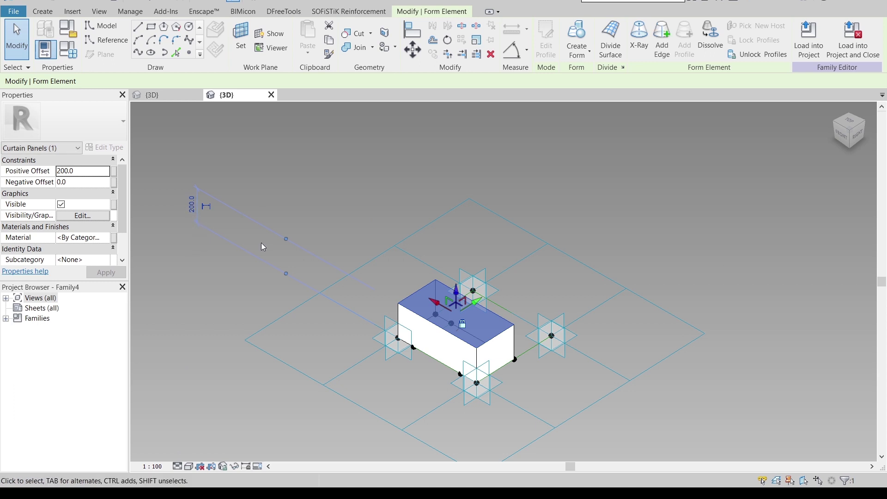
left_click(657, 202)
scroll(398, 386, "up", 2)
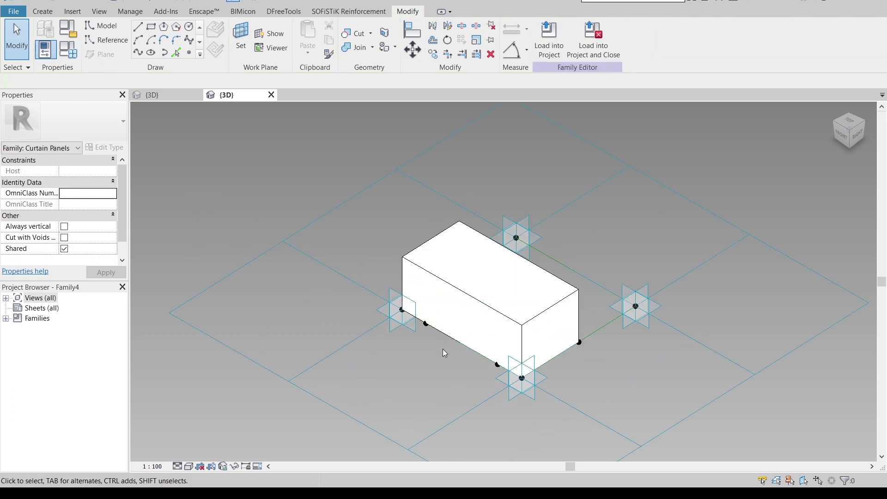
Create a void box form from the four-line rectangle and switch to the Front view.
left_click(450, 340)
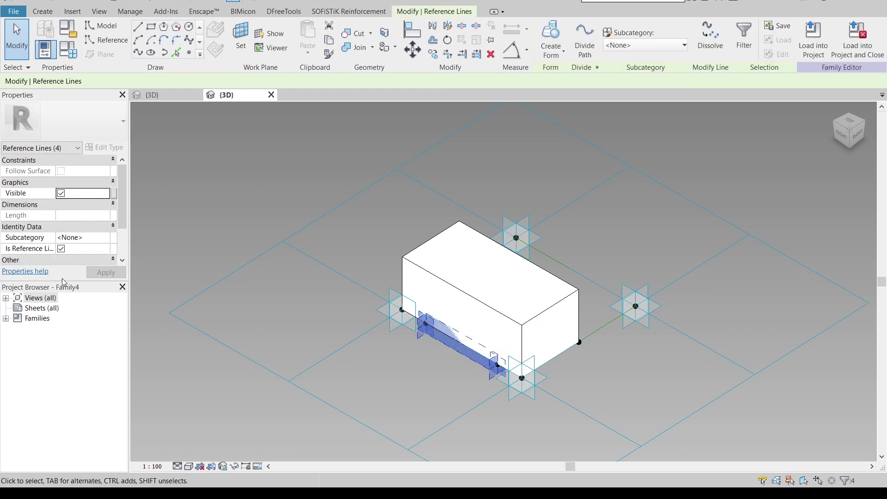
left_click(553, 54)
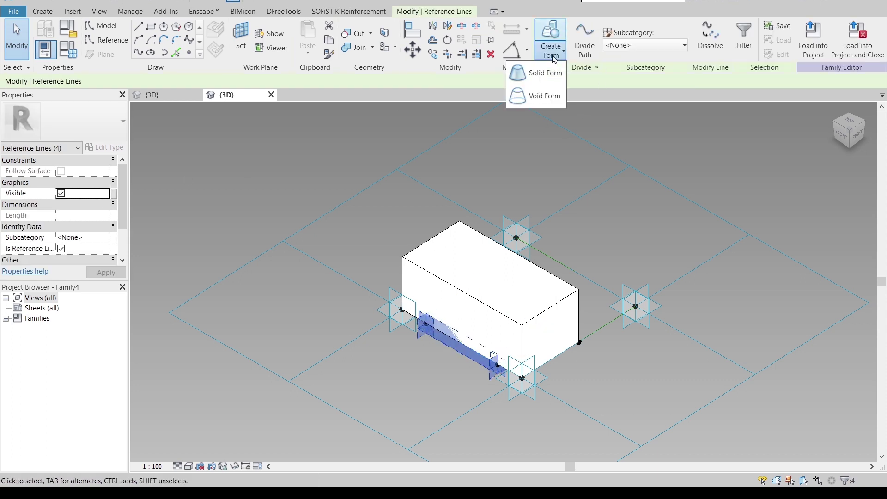
left_click(520, 103)
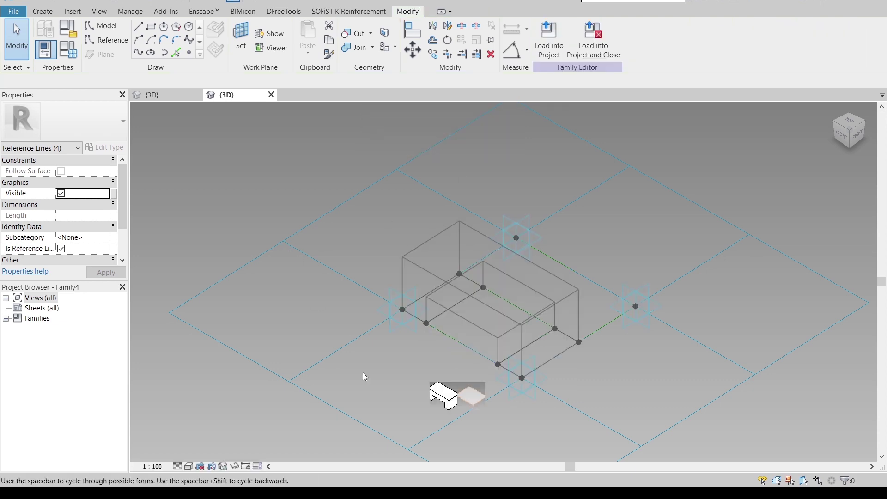
left_click(439, 410)
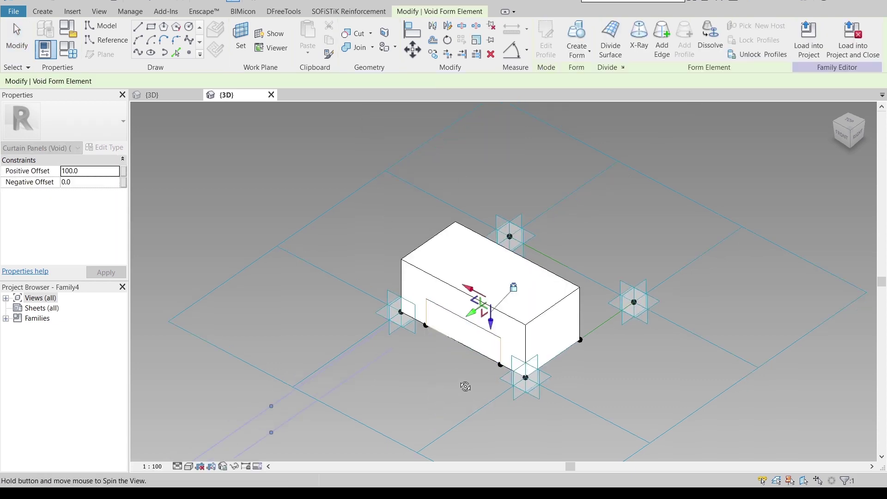
middle_click_drag(464, 386, 370, 398, "shift")
left_click(845, 137)
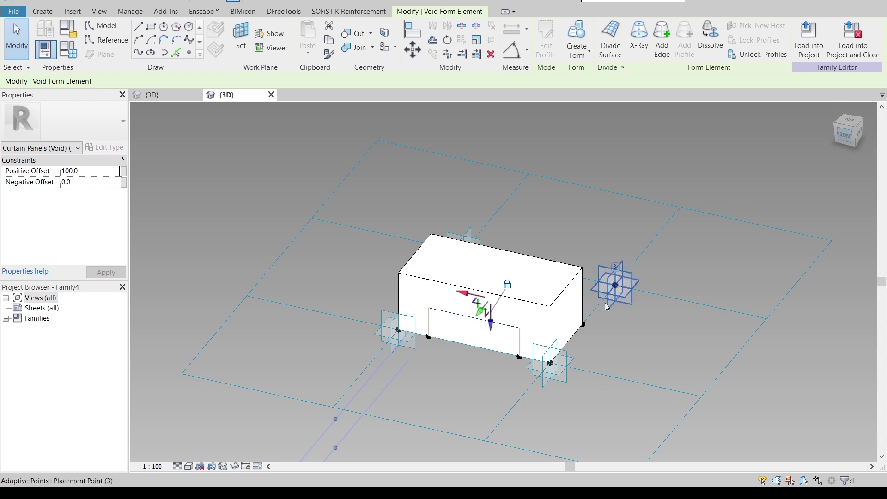
Move the void slightly upward (MV) to cut a gateway opening through the box.
key("m")
key("v")
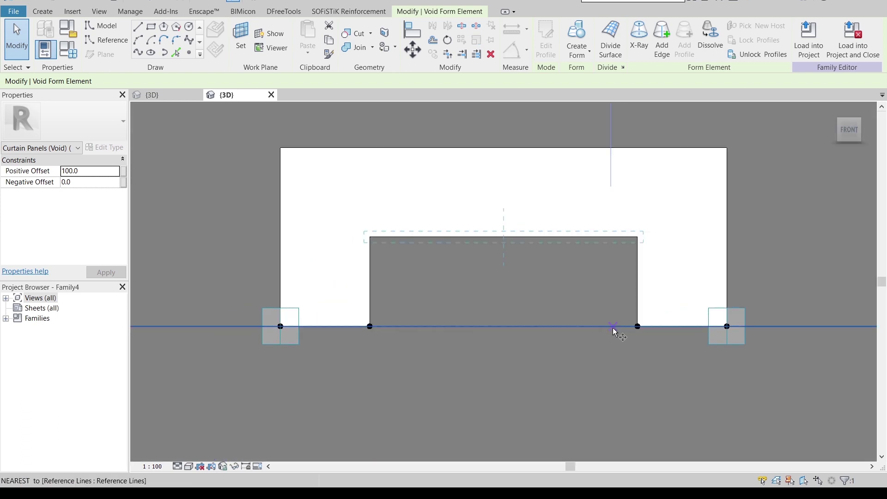
scroll(439, 331, "down", 2)
scroll(589, 325, "right", 3, "shift")
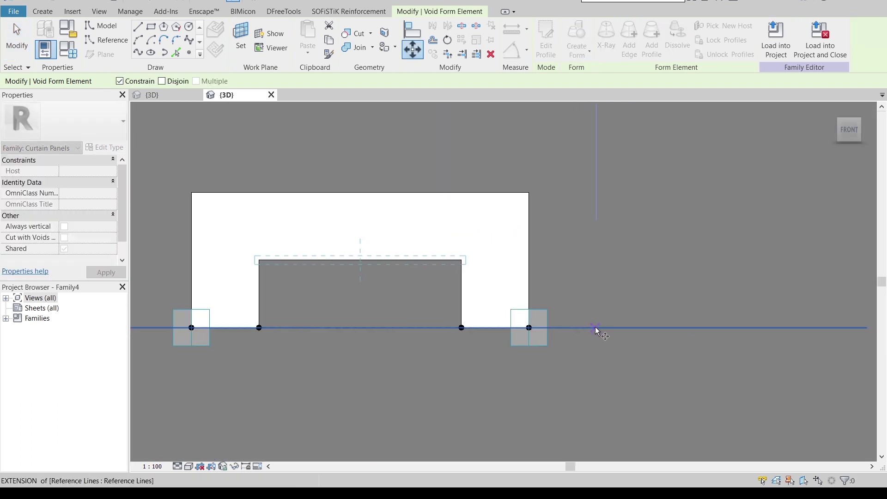
left_click(595, 327)
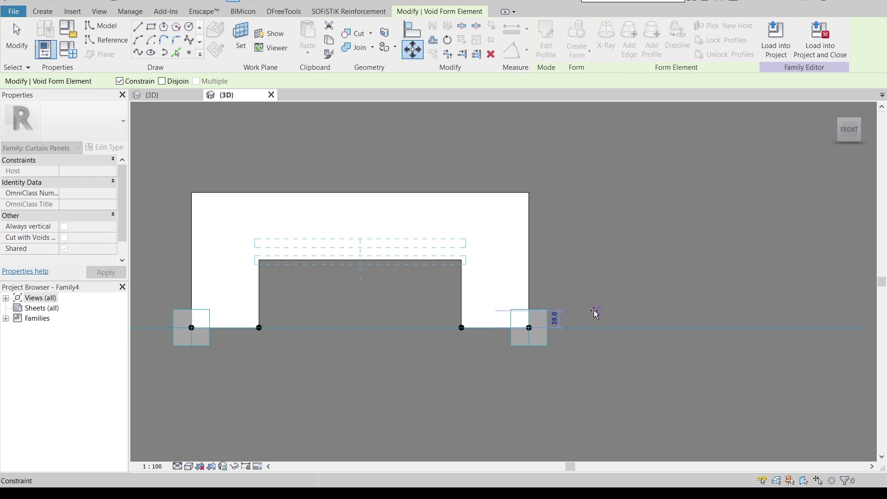
left_click(594, 313)
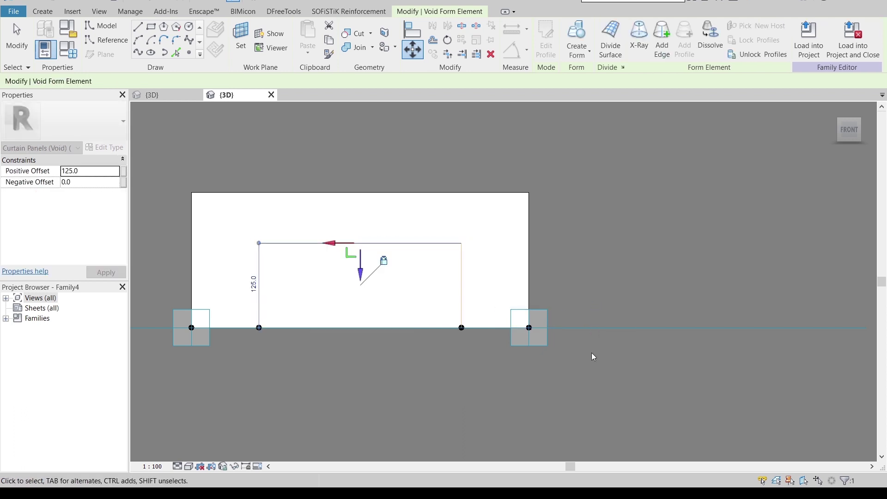
key("Escape")
key("Escape")
middle_click_drag(594, 357, 428, 292, "shift")
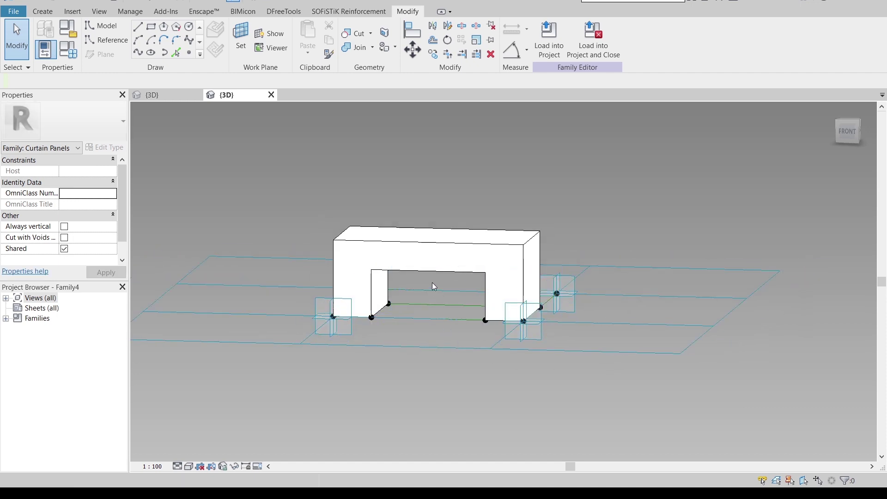
Set the void form's Negative Offset to -20 and apply it.
left_click(448, 307)
left_click(95, 184)
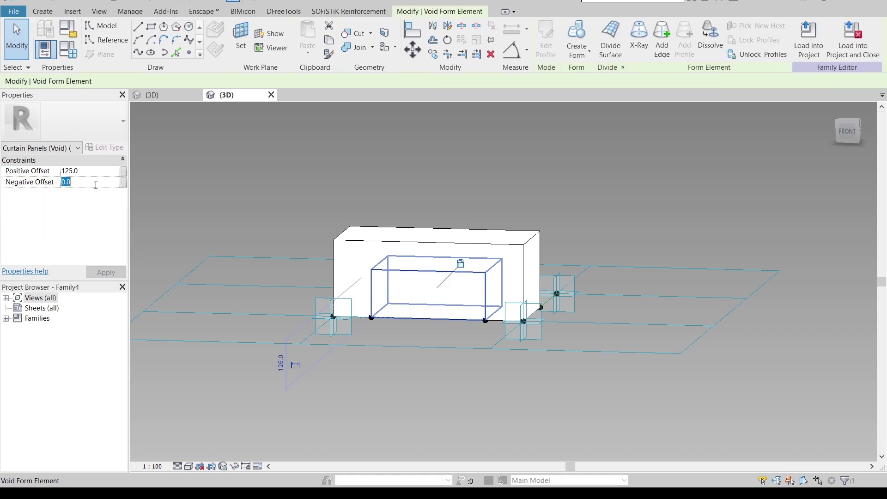
type("25.0")
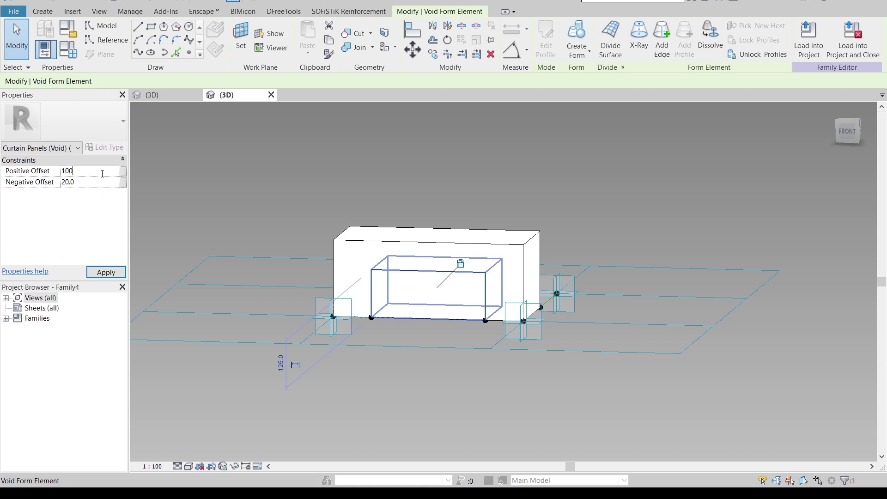
left_click(96, 273)
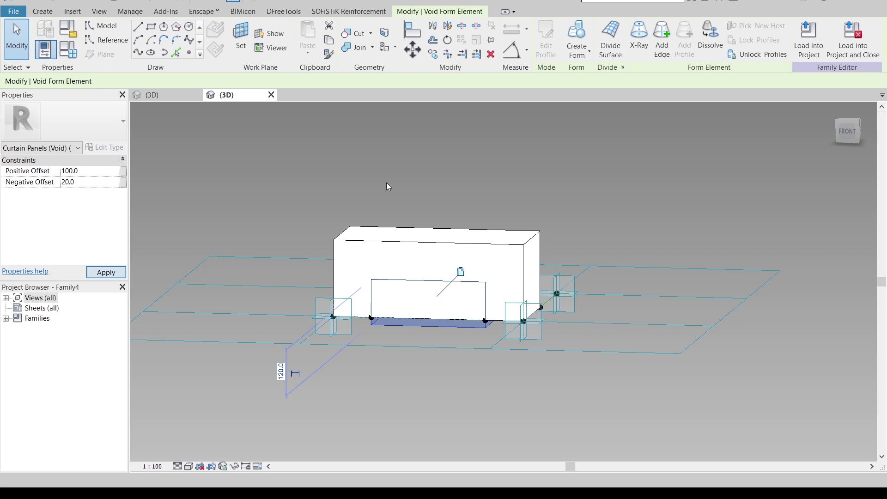
left_click(87, 183)
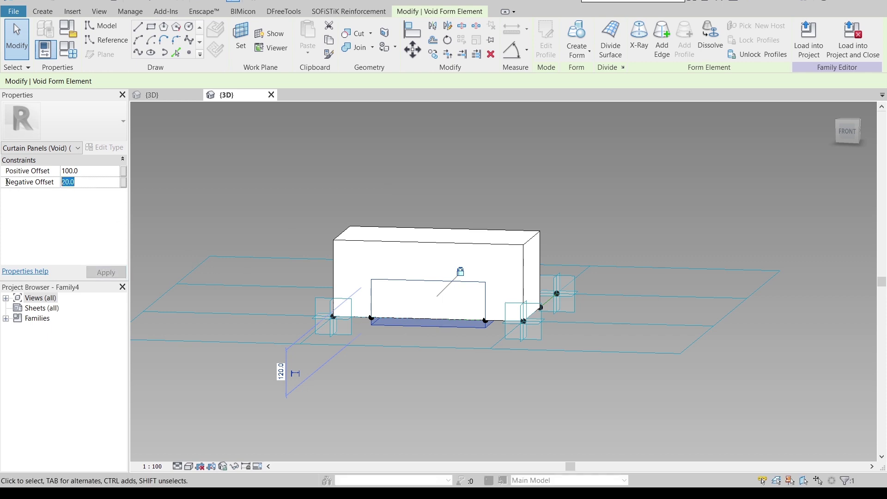
type("-20")
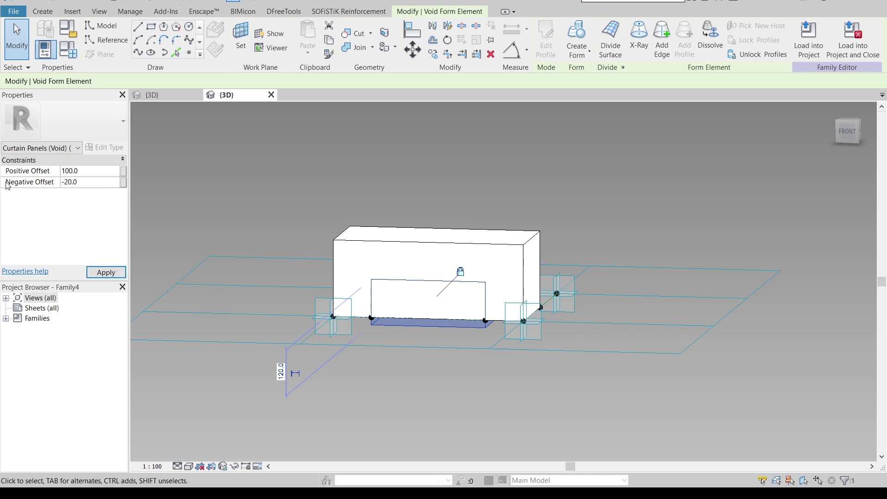
left_click(106, 272)
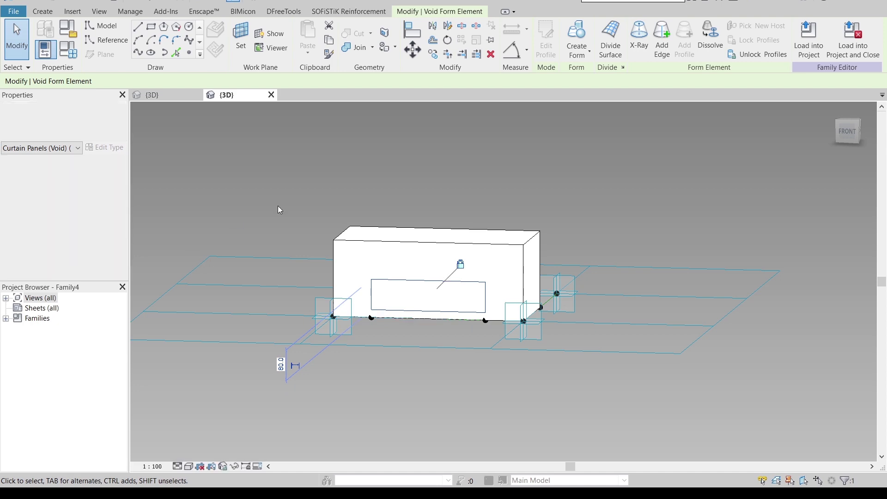
left_click(333, 171)
Set the void's Positive Offset to 150 so the opening cuts deeper into the box.
middle_click_drag(561, 234, 434, 282, "shift")
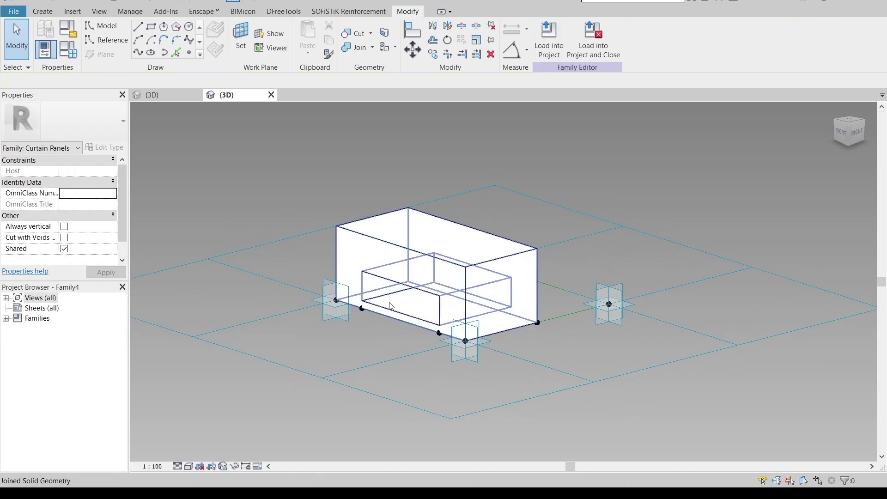
key("Tab")
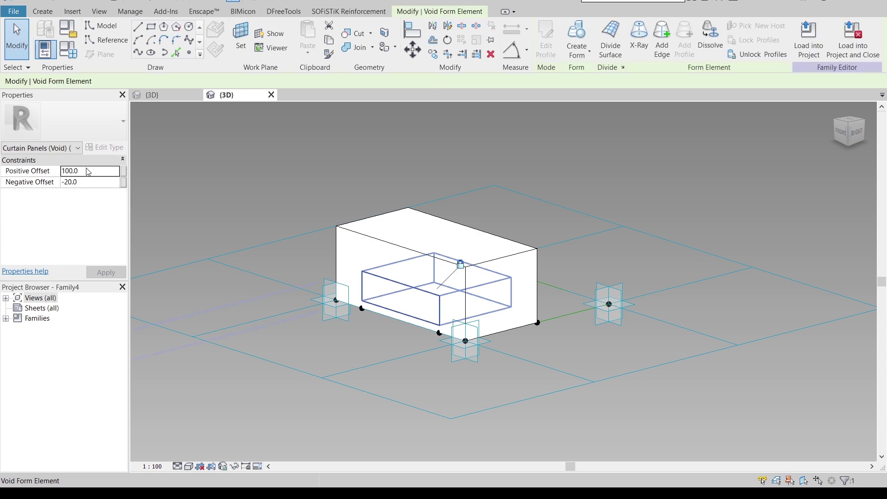
double_click(87, 170)
type("150")
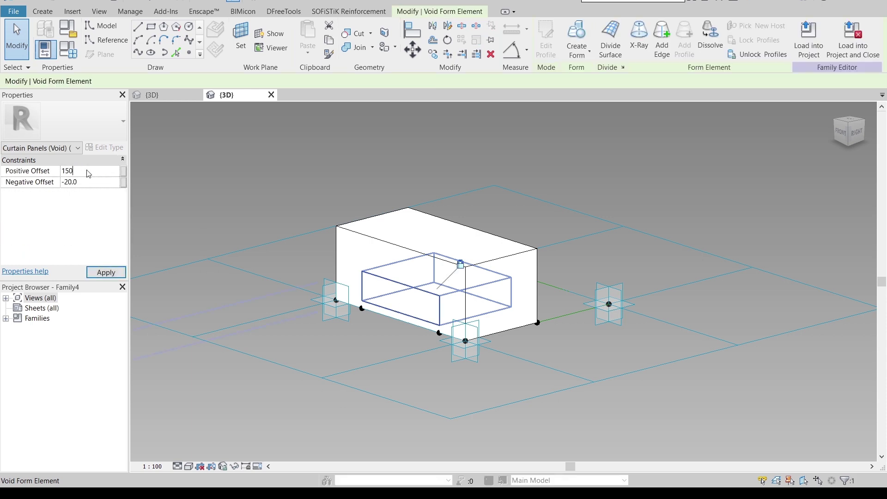
left_click(115, 272)
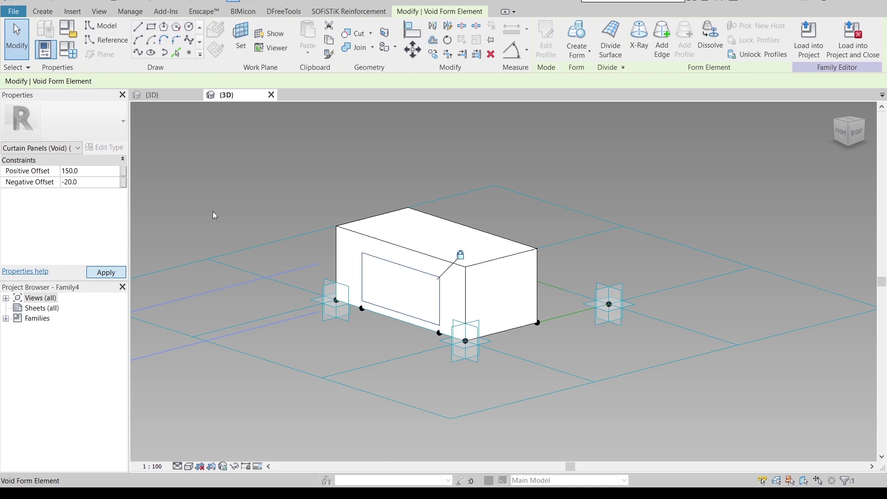
left_click(234, 187)
scroll(235, 187, "down", 3)
middle_click_drag(522, 309, 293, 264, "shift")
scroll(293, 306, "up", 4)
scroll(304, 306, "up", 2)
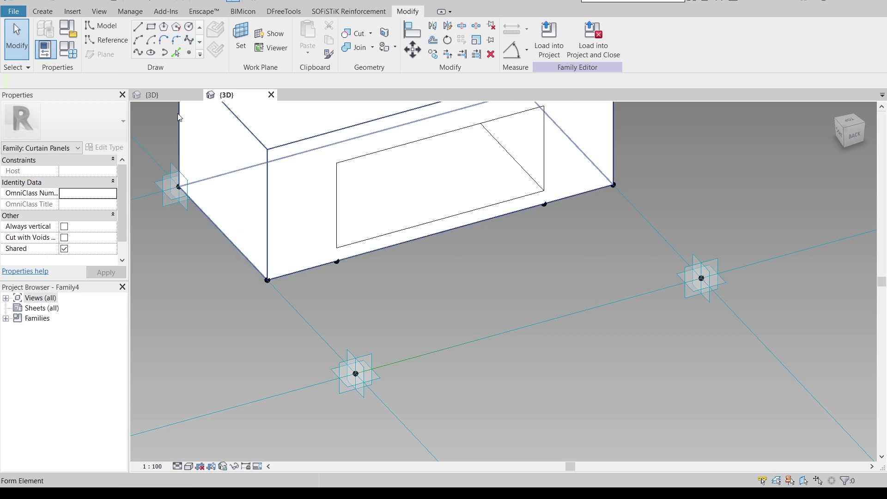
Draw a closed model-line loop: box front corner, point 3, point 4, far corner, back to start.
left_click(111, 28)
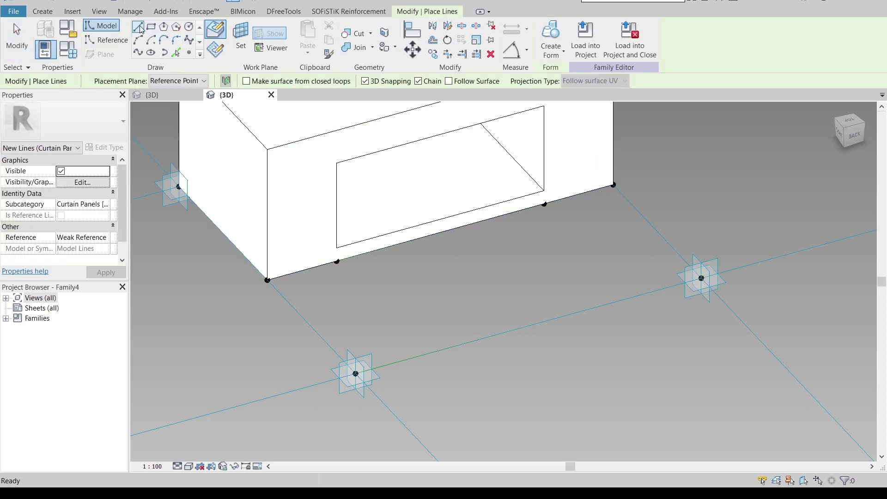
left_click(262, 281)
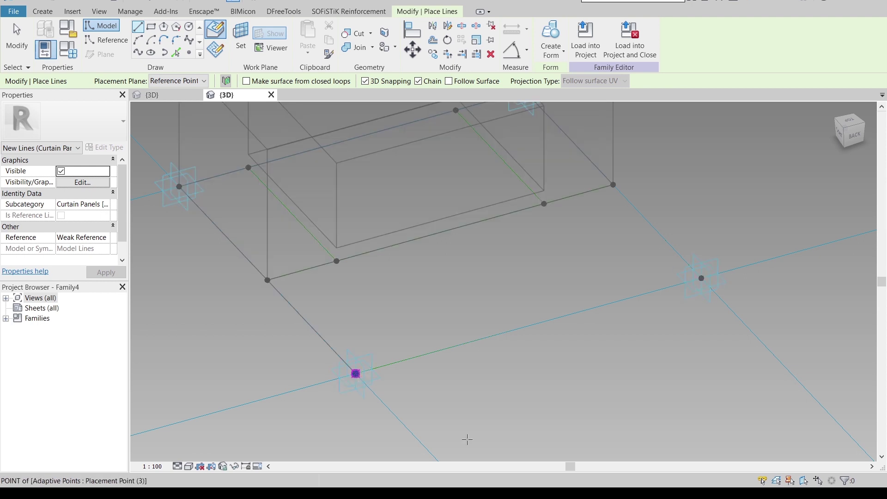
left_click(355, 373)
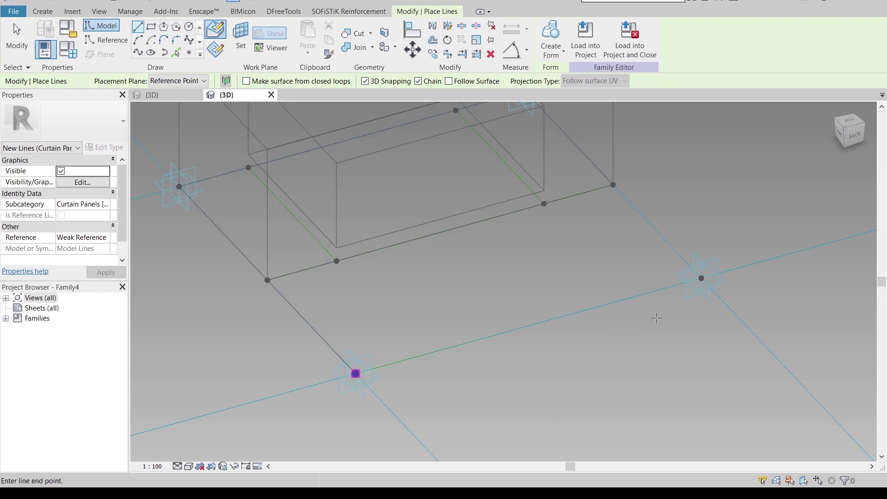
left_click(701, 279)
left_click(613, 185)
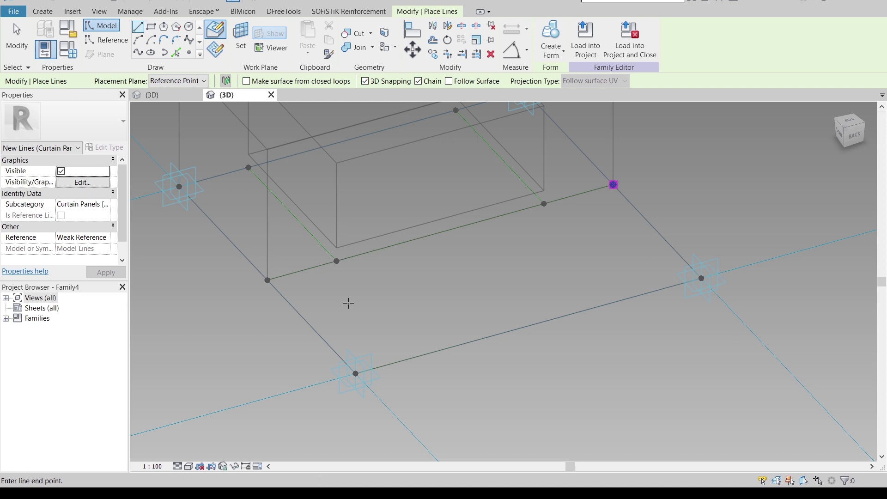
left_click(267, 280)
key("Escape")
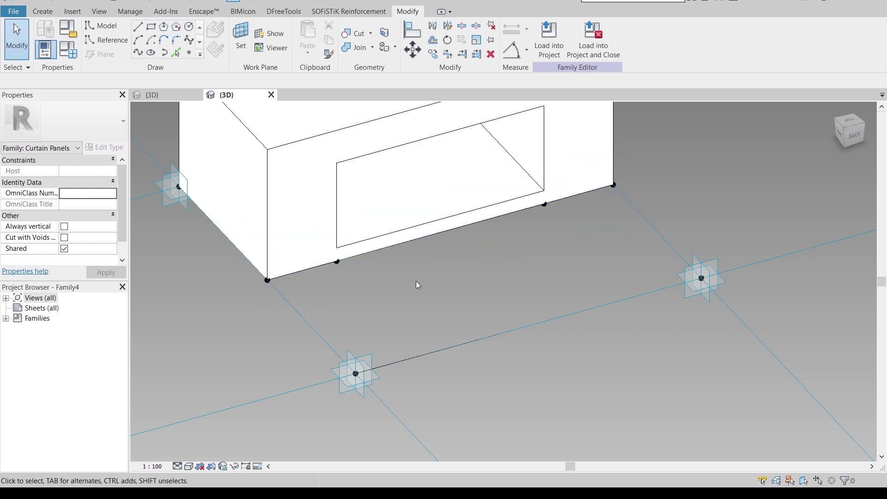
Convert the lines in front of the box into reference lines.
left_click(312, 264)
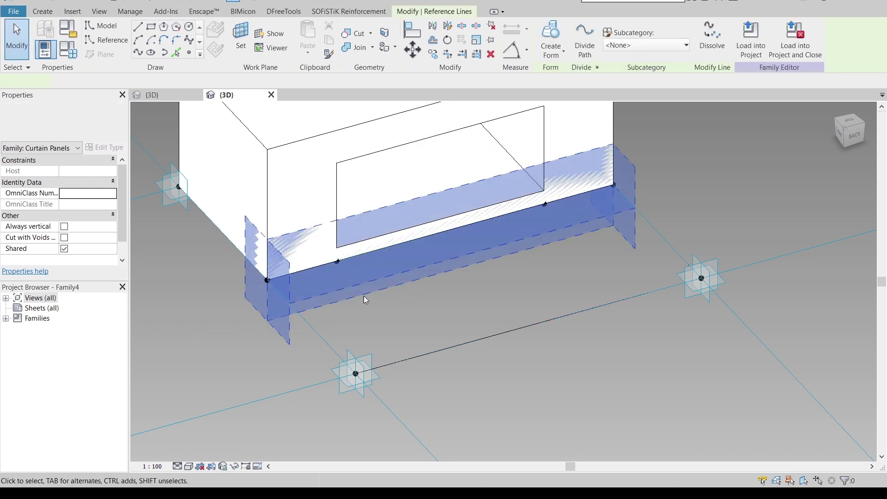
left_click(363, 321)
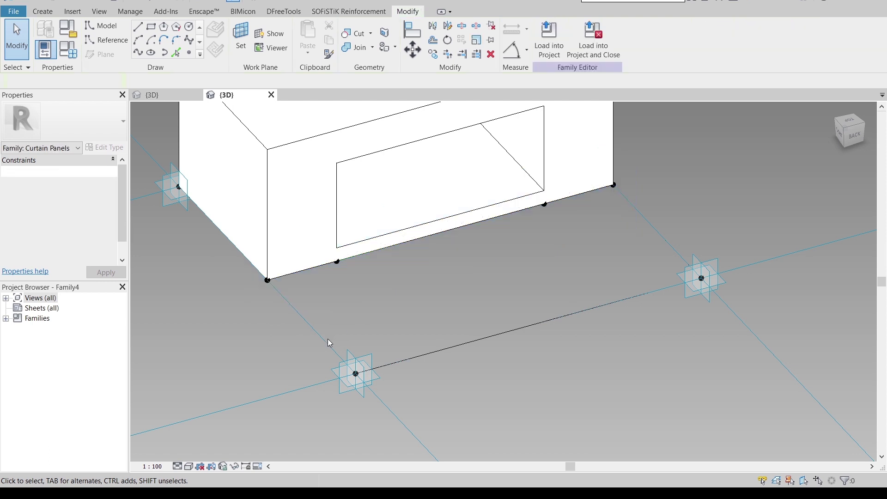
left_click(329, 343)
left_click(499, 339)
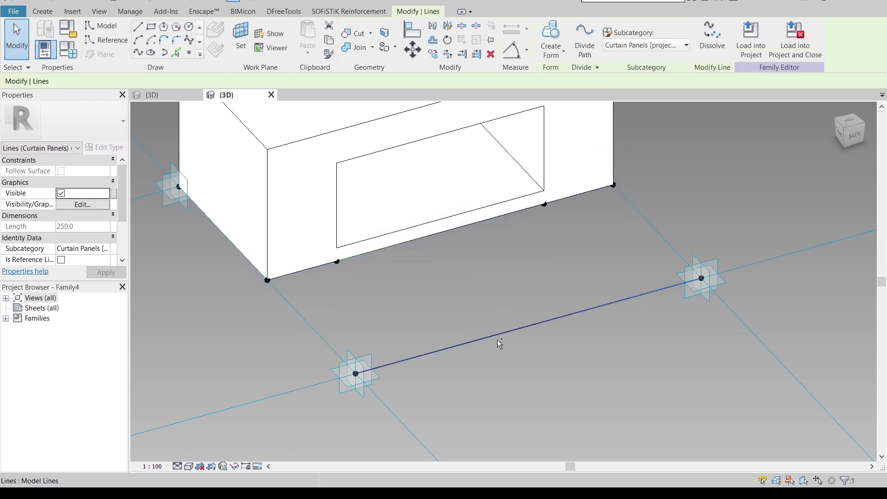
left_click(659, 233, "ctrl")
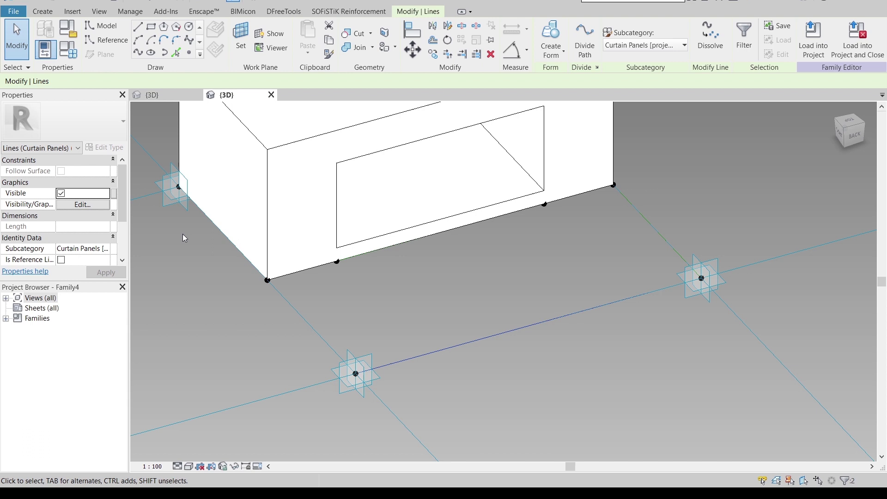
left_click(61, 259)
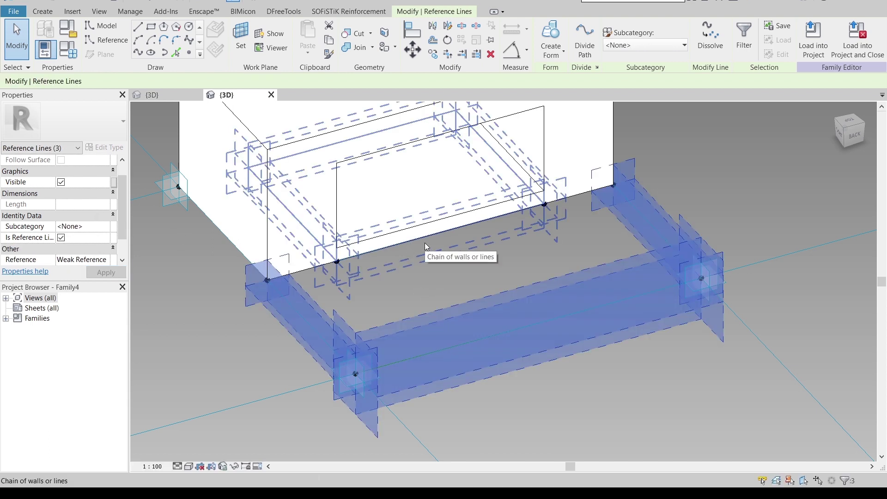
Create a flat solid slab from the four reference lines with a 20 thickness offset.
left_click(425, 243, "ctrl")
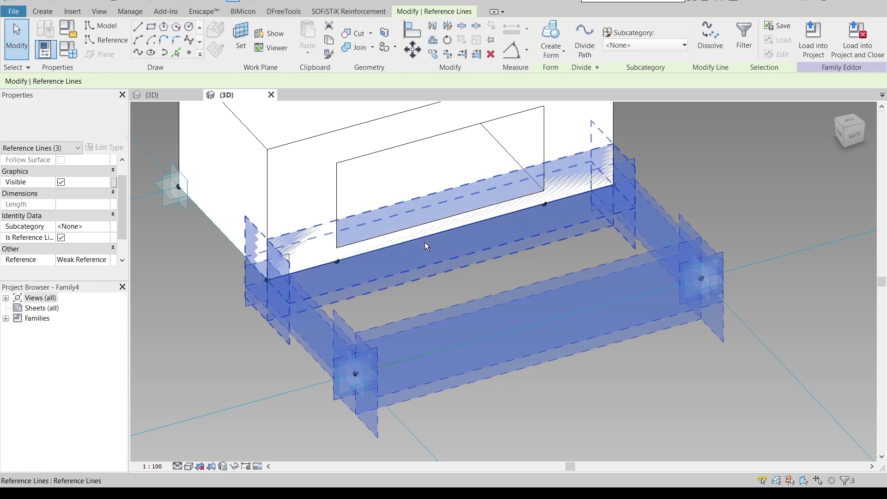
left_click(551, 42)
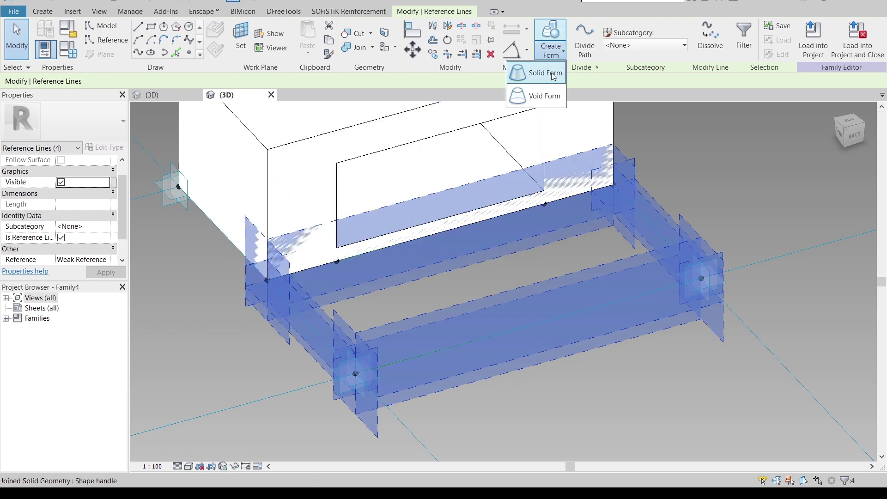
left_click(551, 72)
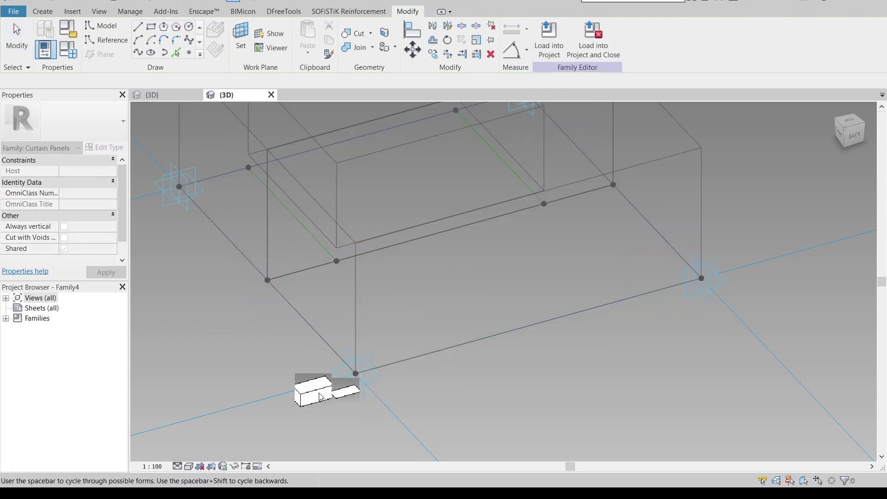
left_click(318, 396)
scroll(414, 373, "down", 3)
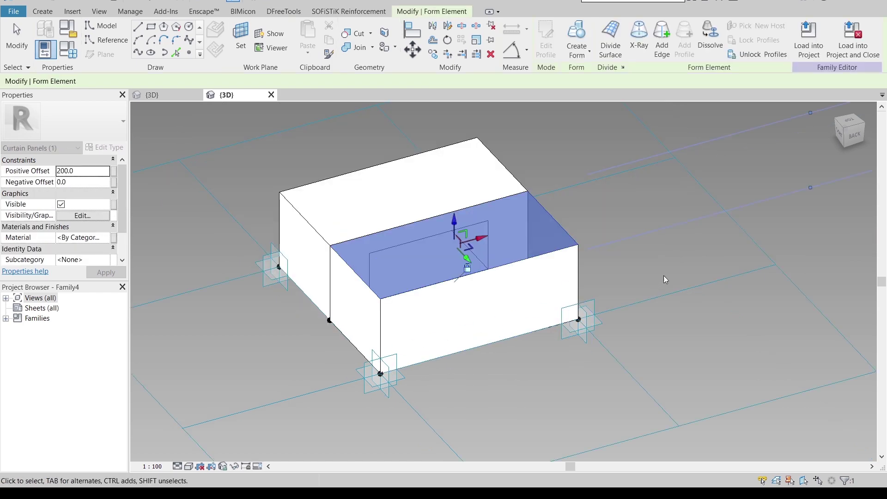
middle_click_drag(743, 235, 362, 329)
left_click(647, 182)
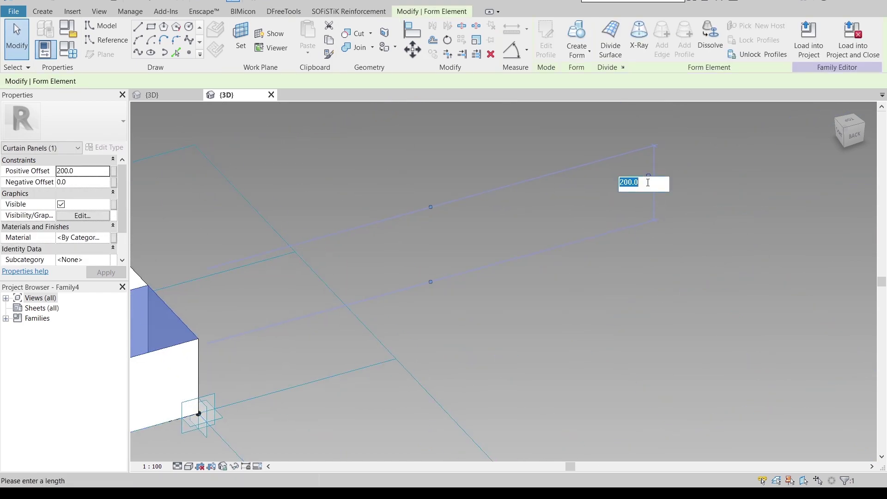
key("Return")
key("Escape")
scroll(448, 243, "down", 5)
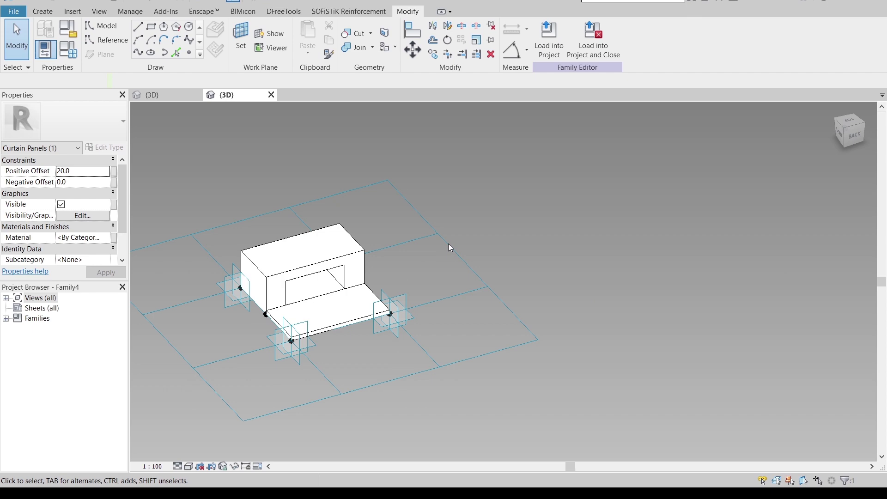
middle_click_drag(448, 243, 388, 340)
Unlock the box form and raise its top corner vertex upward.
scroll(356, 301, "up", 3)
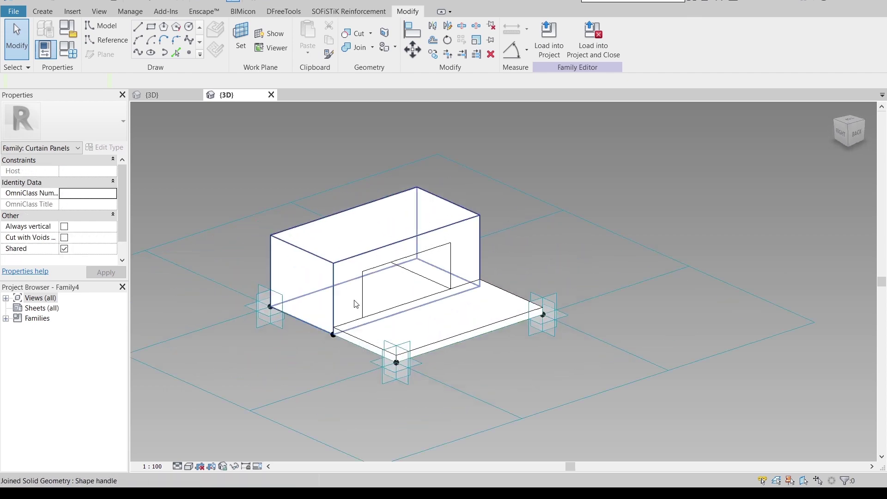
middle_click_drag(357, 301, 333, 282, "shift")
scroll(438, 198, "up", 3)
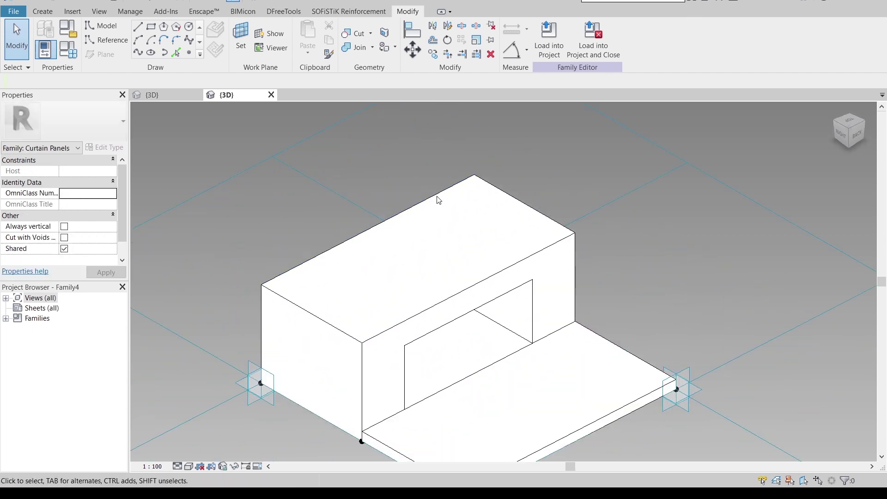
left_click(475, 177)
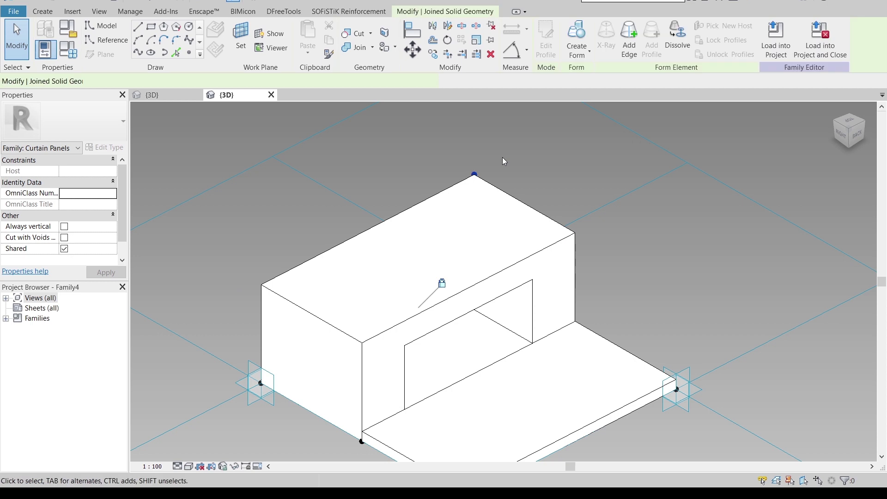
left_click(440, 286)
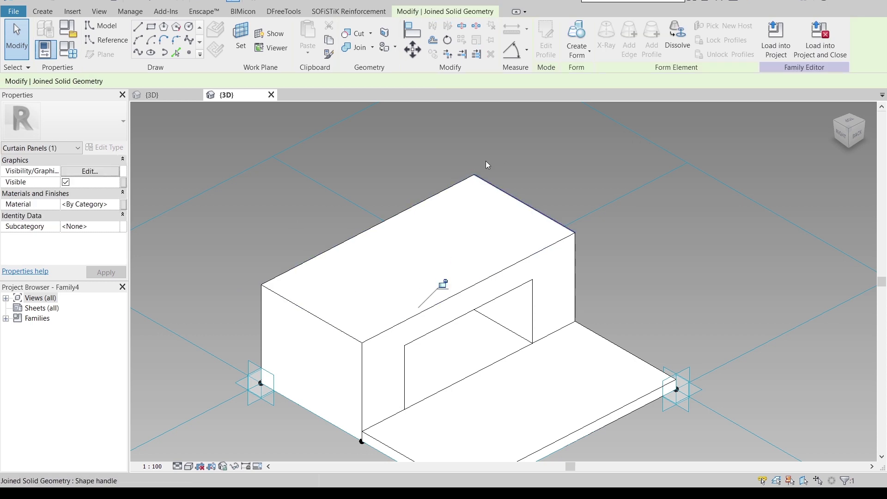
left_click(476, 176)
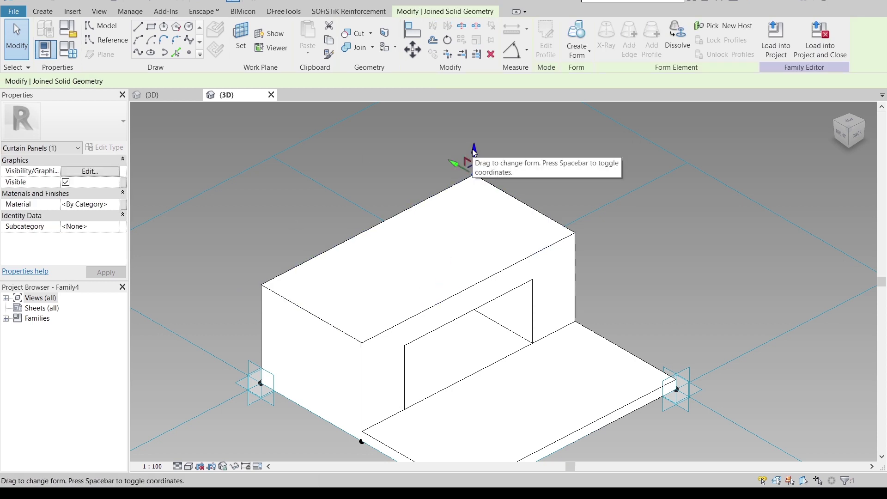
left_click_drag(476, 172, 475, 129)
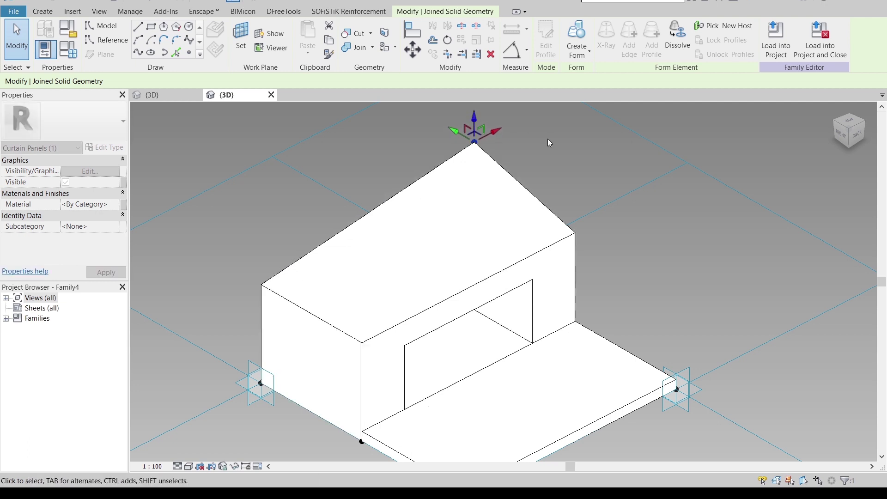
left_click(527, 171)
Raise a front-edge vertex to form the wedge-like sloped top, then inspect it.
left_click(363, 344)
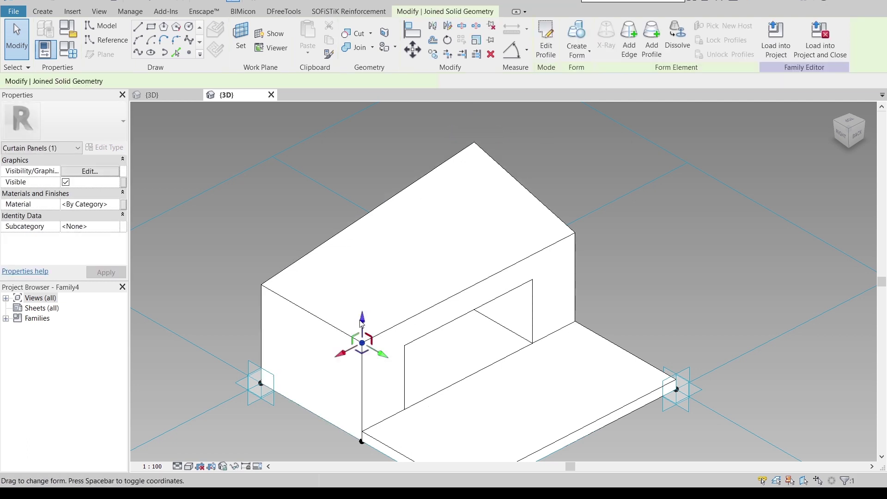
left_click_drag(363, 343, 362, 294)
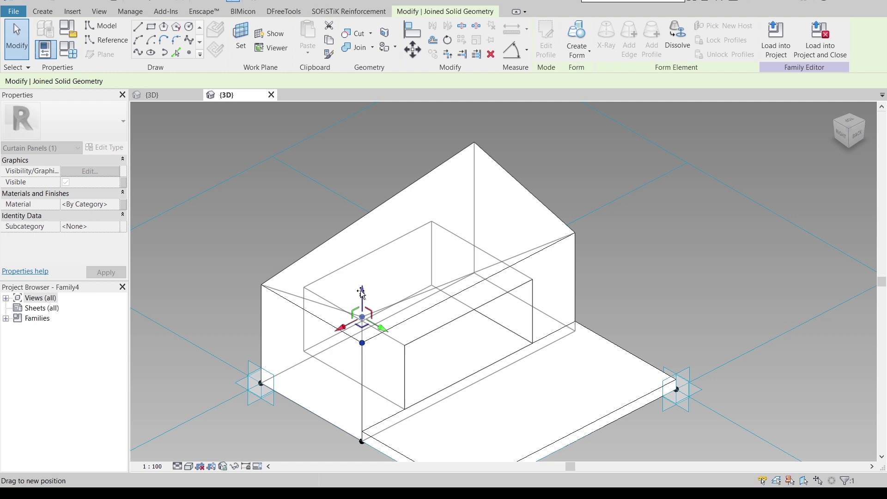
left_click(297, 227)
middle_click_drag(298, 227, 463, 279, "shift")
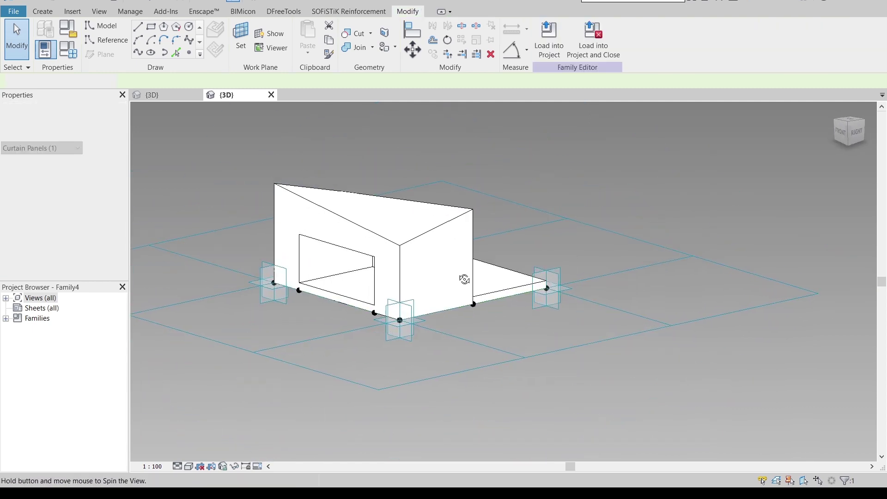
left_click(398, 242)
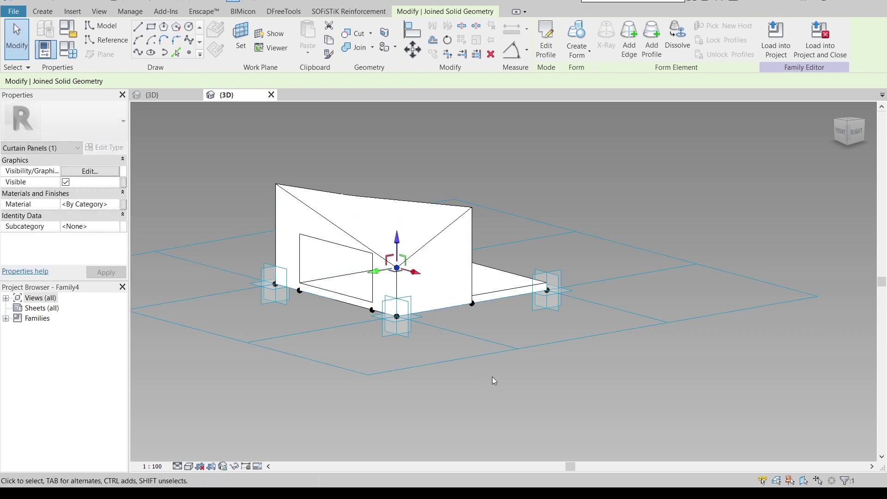
middle_click_drag(505, 387, 492, 174, "shift")
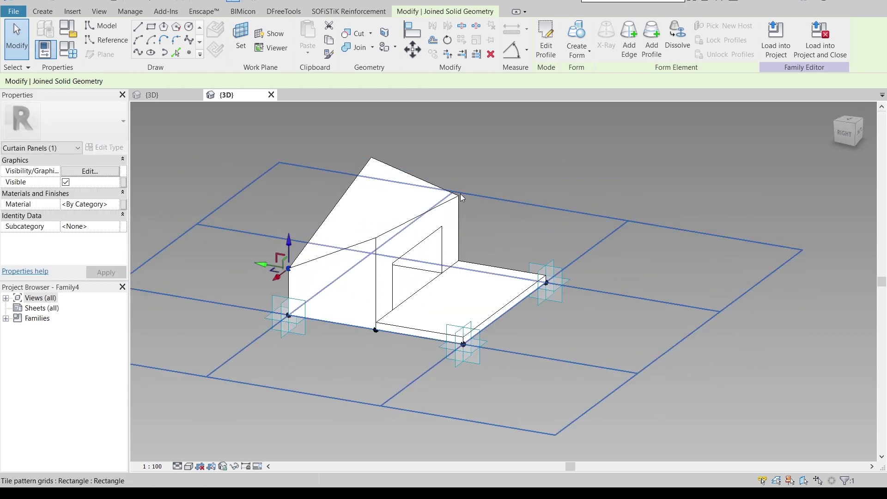
key("Escape")
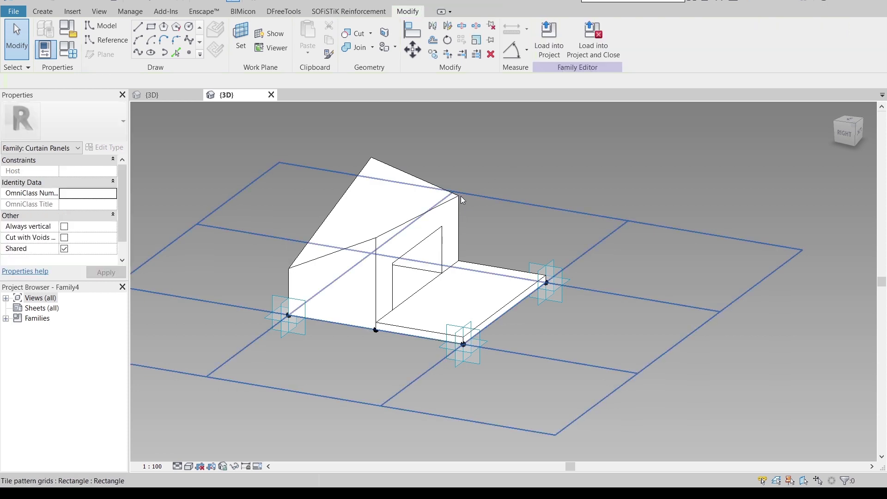
left_click(466, 181)
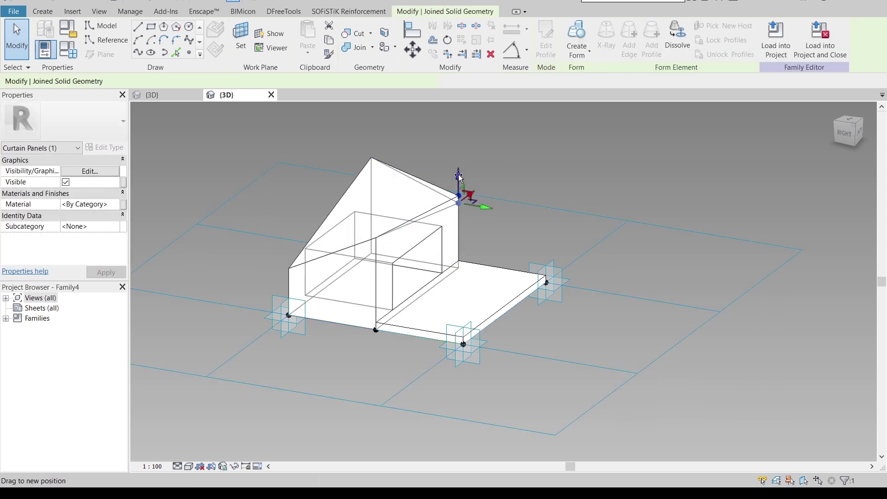
left_click(501, 158)
middle_click_drag(501, 158, 501, 343, "shift")
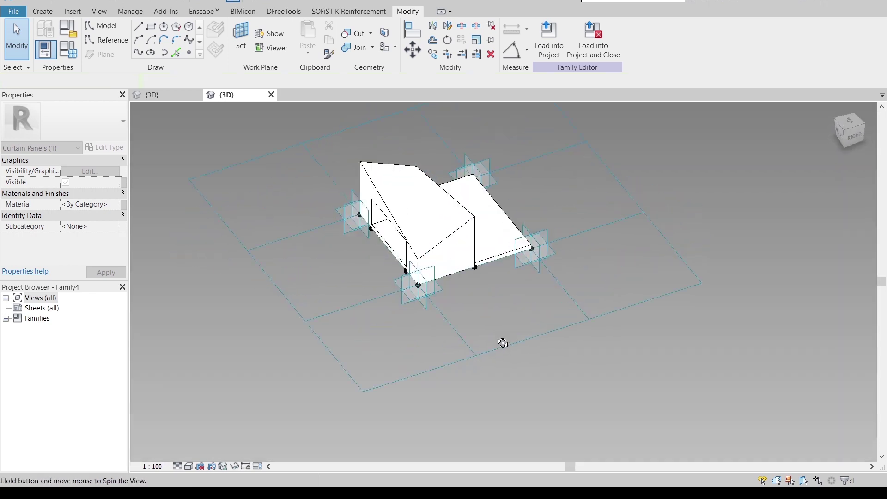
left_click(511, 309)
scroll(511, 309, "up", 2)
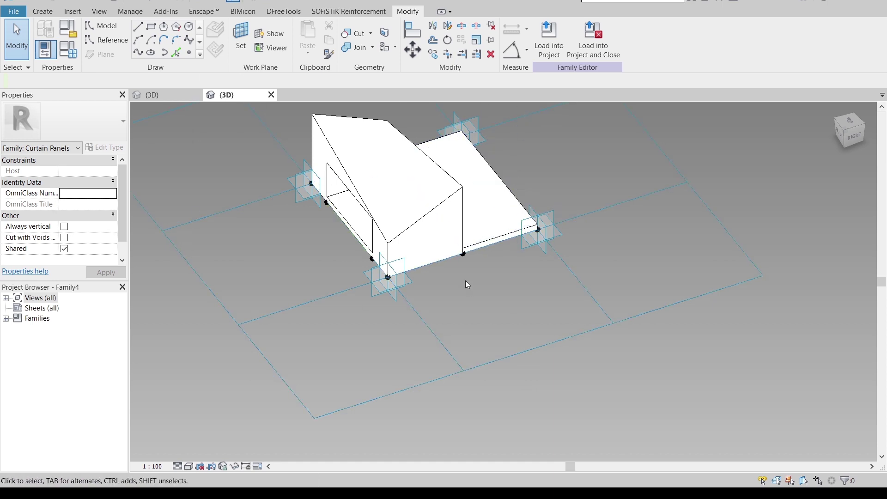
Select both the box form and the slab form and open their Material browser.
key("Tab")
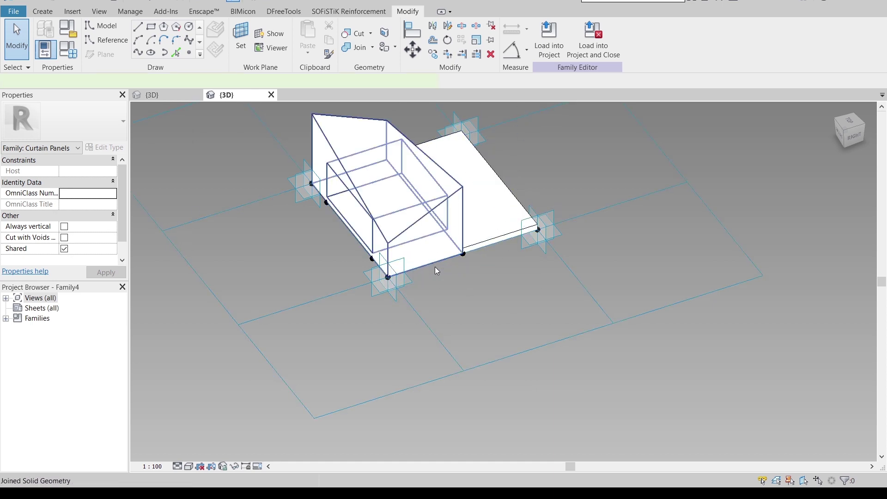
left_click(435, 267)
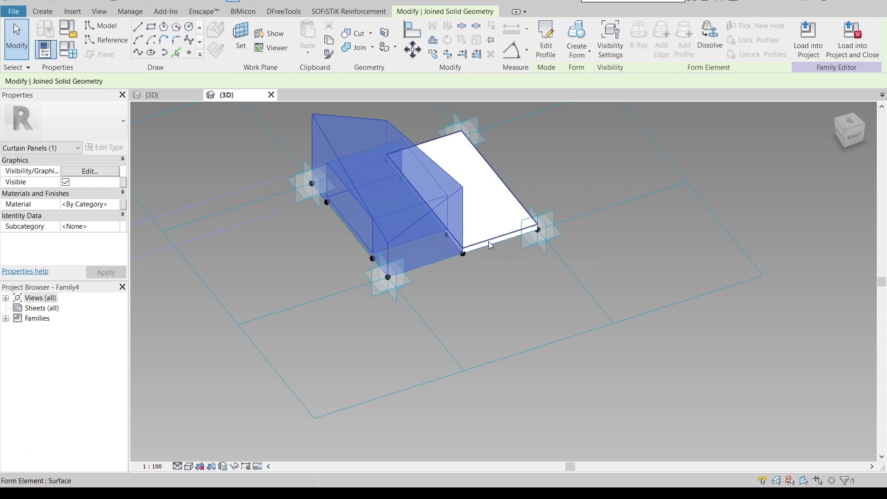
key("Tab")
left_click(489, 241, "ctrl")
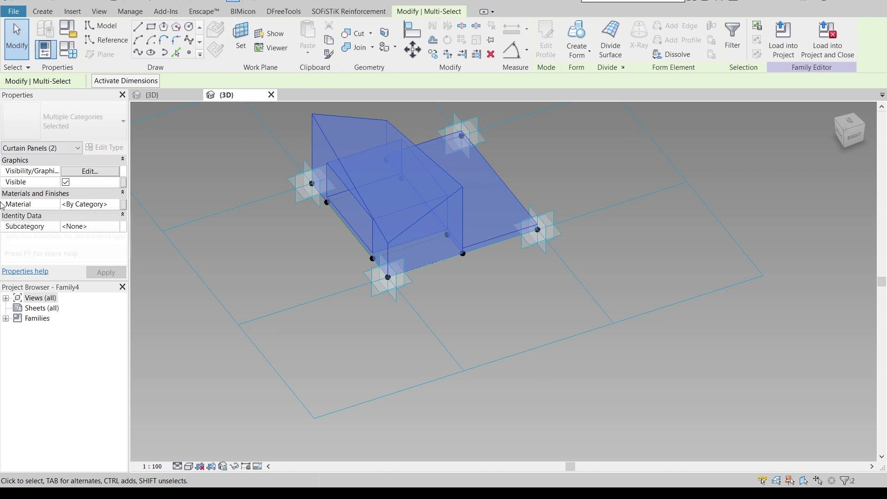
left_click(116, 208)
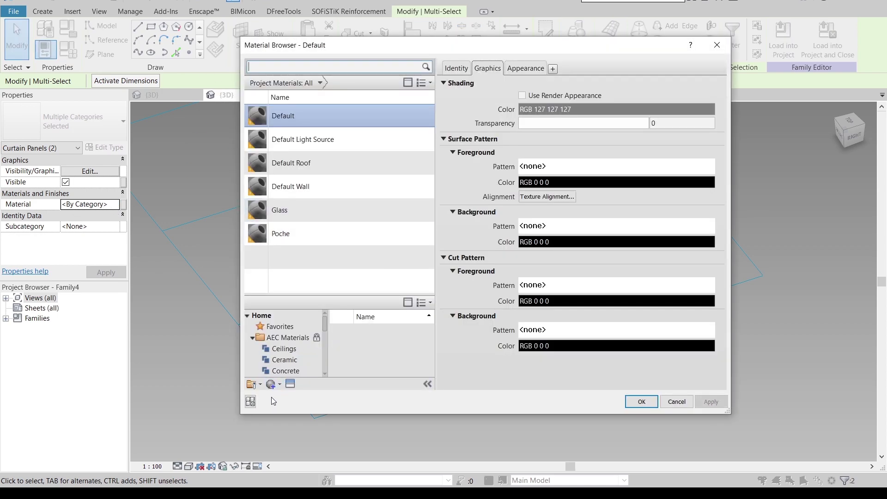
Create a new material and name it Facade.
left_click(275, 384)
left_click(296, 398)
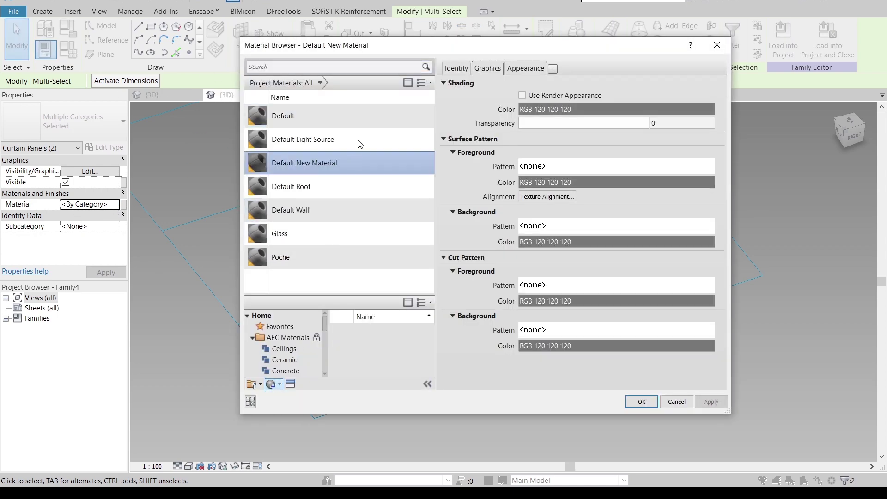
right_click(339, 158)
left_click(348, 191)
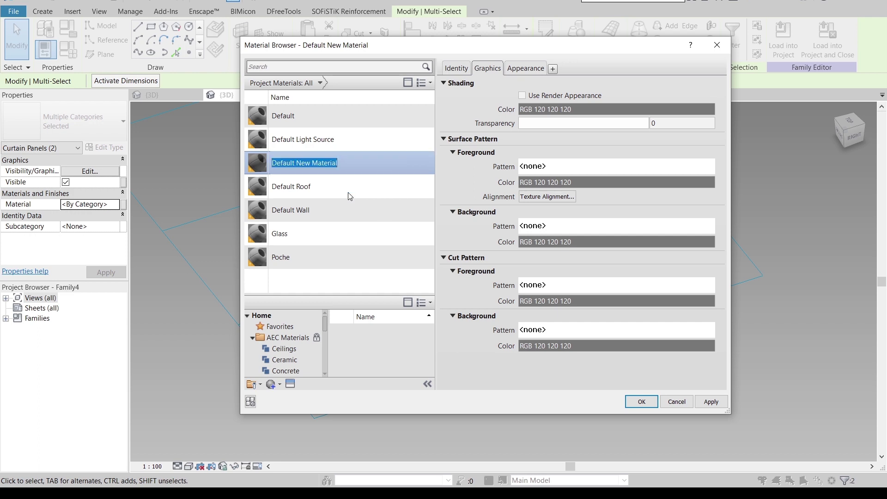
type("Facade W")
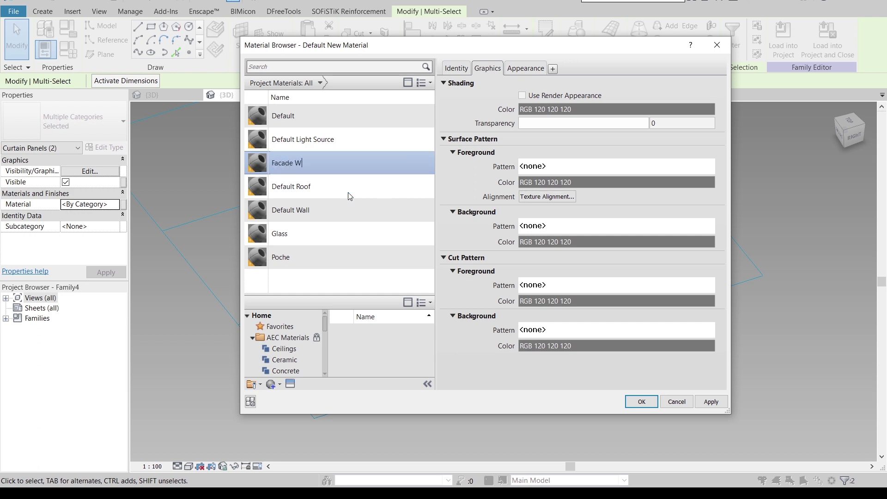
key("BackSpace")
key("BackSpace")
key("Return")
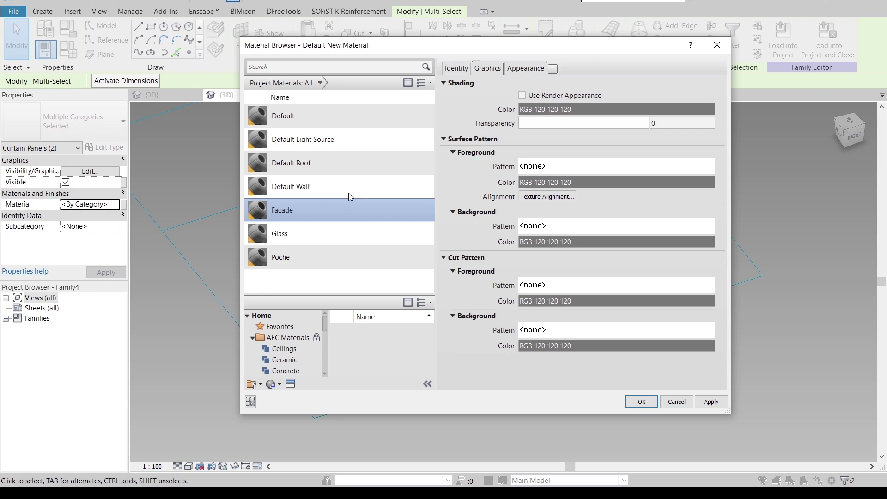
Give Facade the Birch - Semigloss wood appearance and confirm it for the forms.
left_click(291, 386)
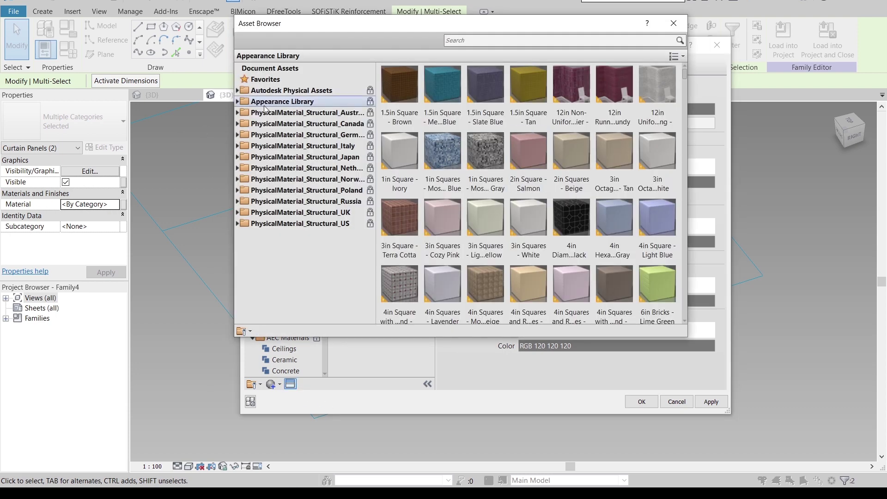
double_click(267, 102)
scroll(292, 321, "down", 6)
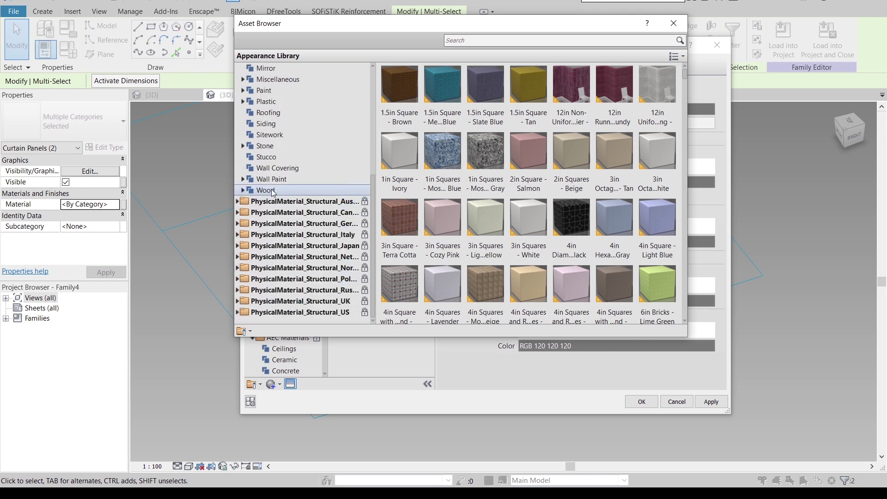
double_click(270, 191)
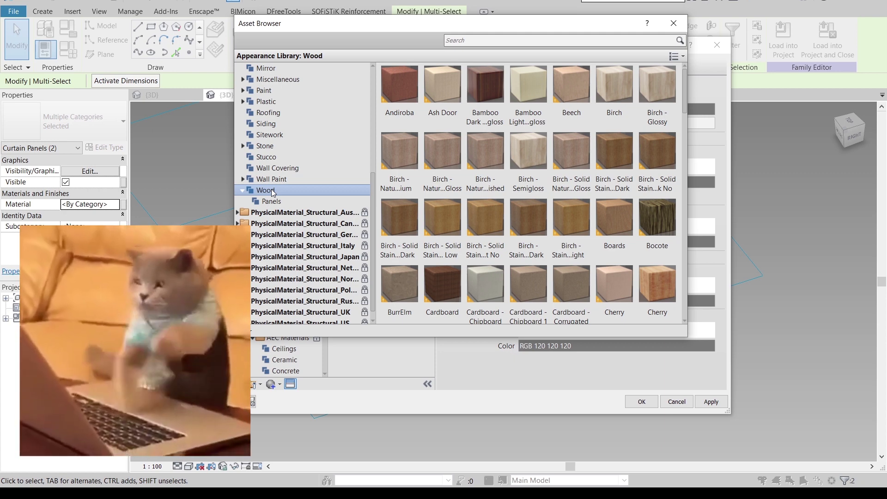
mouse_move(630, 280)
mouse_move(636, 252)
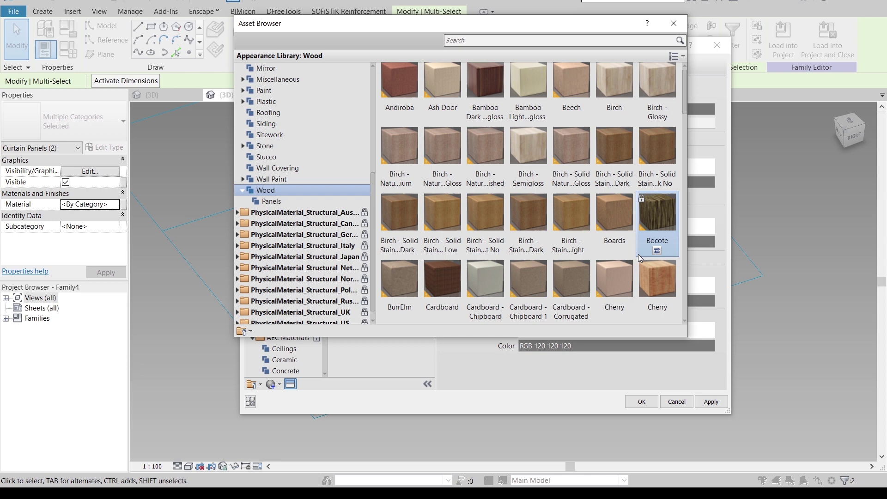
mouse_move(543, 200)
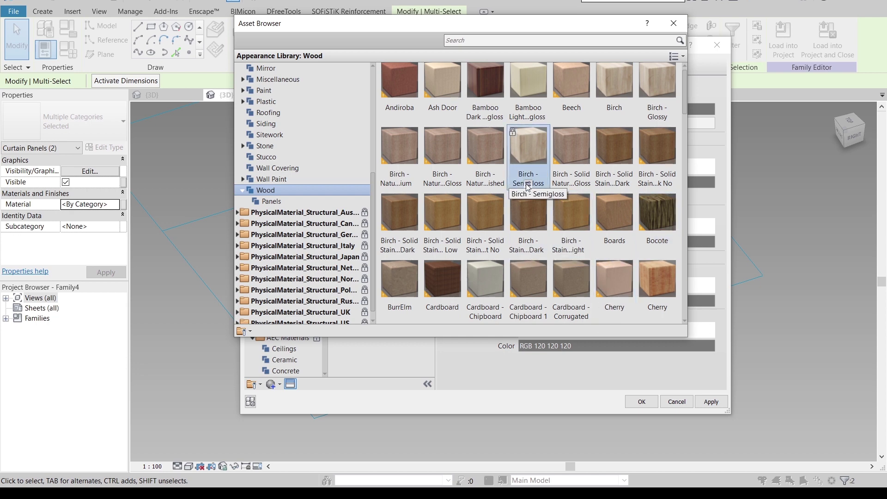
left_click(527, 183)
left_click(673, 23)
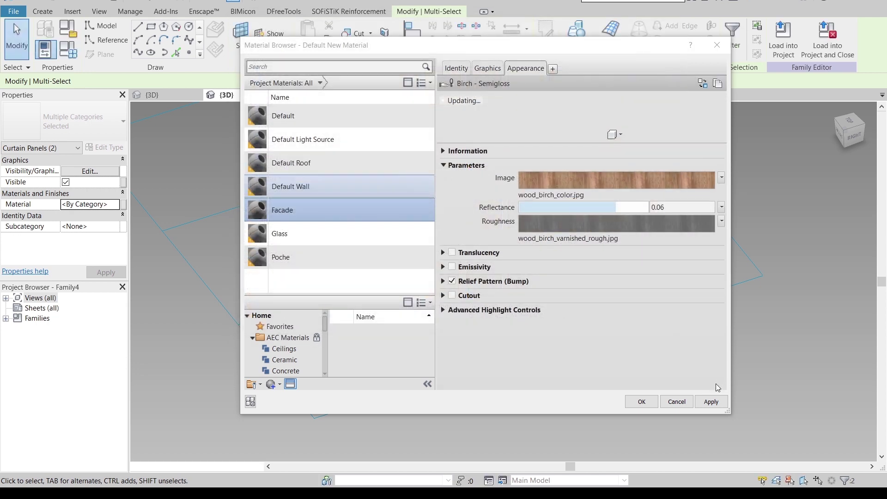
left_click(638, 402)
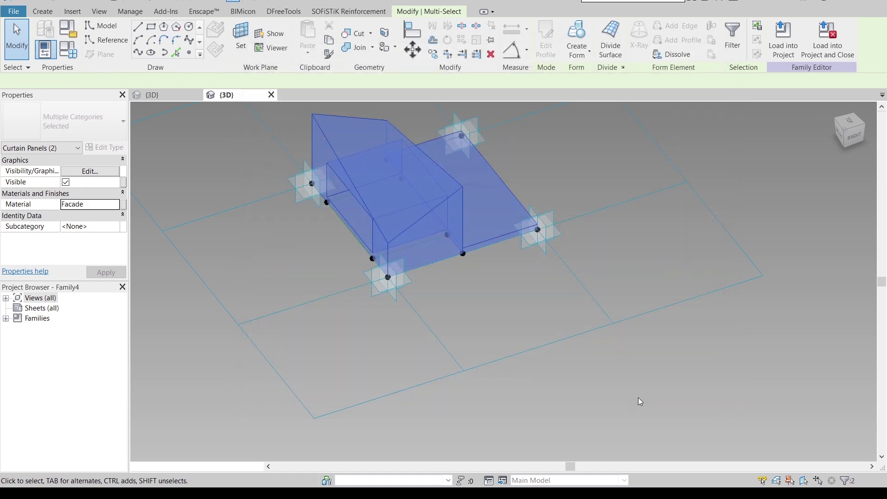
Switch the view to the Realistic visual style and select the box and slab forms.
left_click(188, 467)
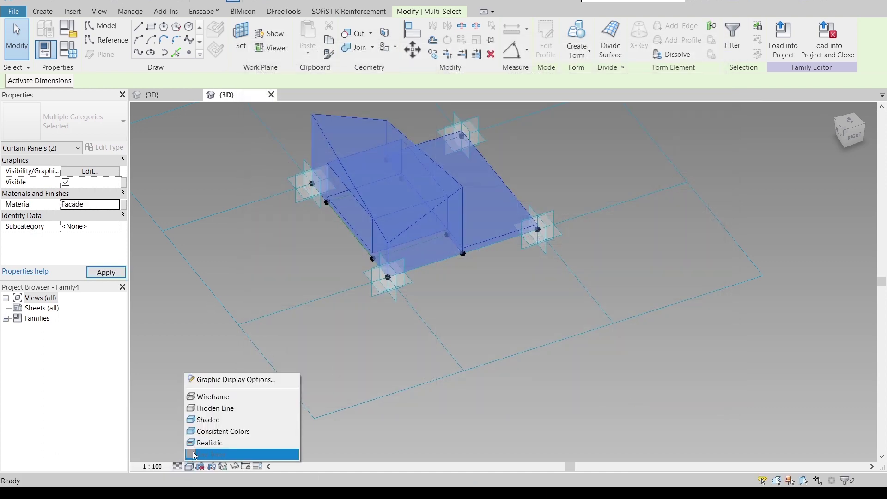
left_click(233, 439)
left_click(479, 312)
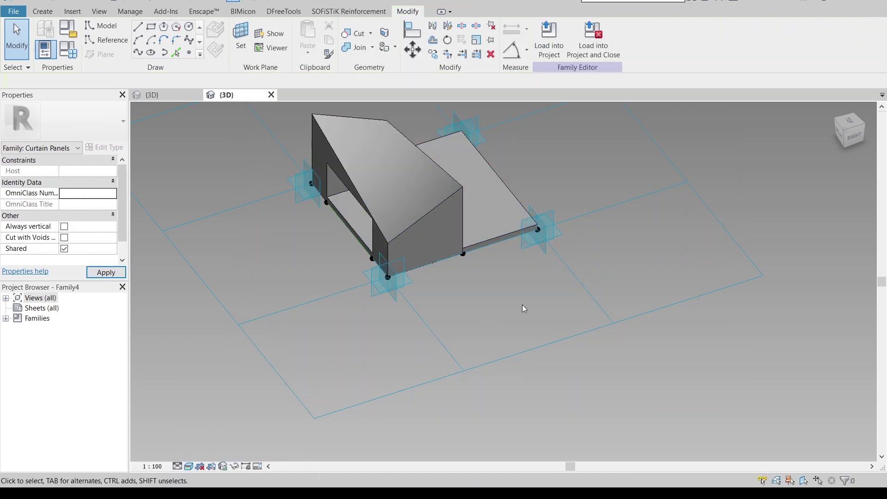
key("Tab")
left_click(421, 262)
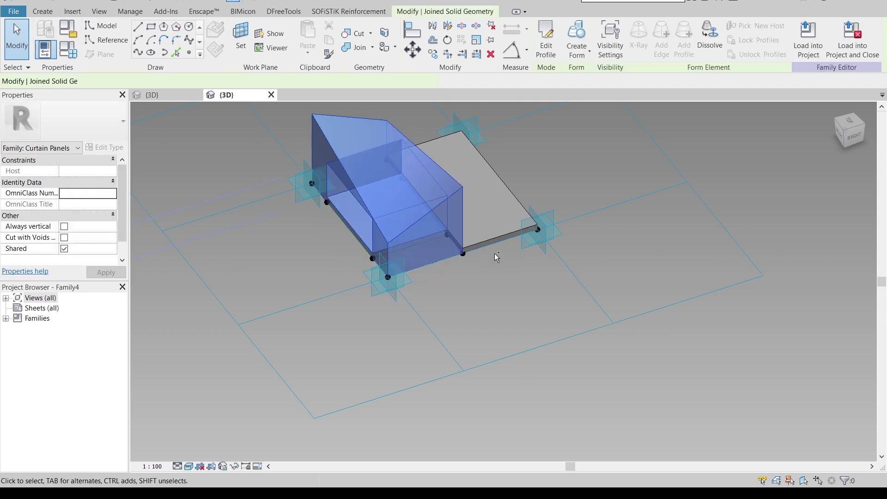
key("Tab")
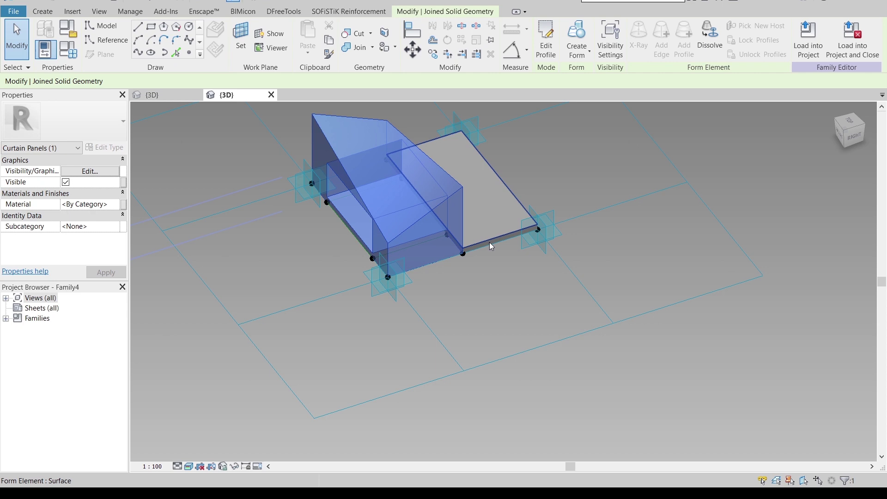
left_click(489, 242, "ctrl")
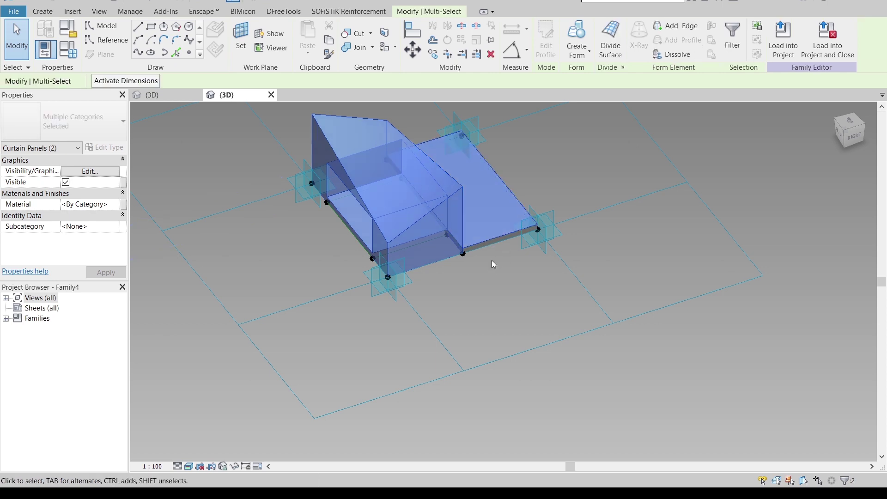
scroll(506, 273, "up", 3)
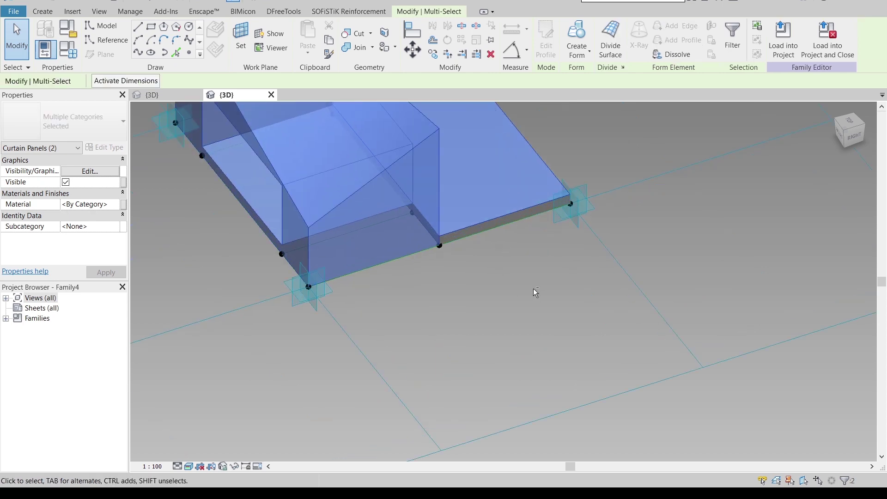
middle_click_drag(533, 288, 524, 301, "shift")
Assign the Facade material to the thin slab form to show its wood finish.
key("Escape")
key("Tab")
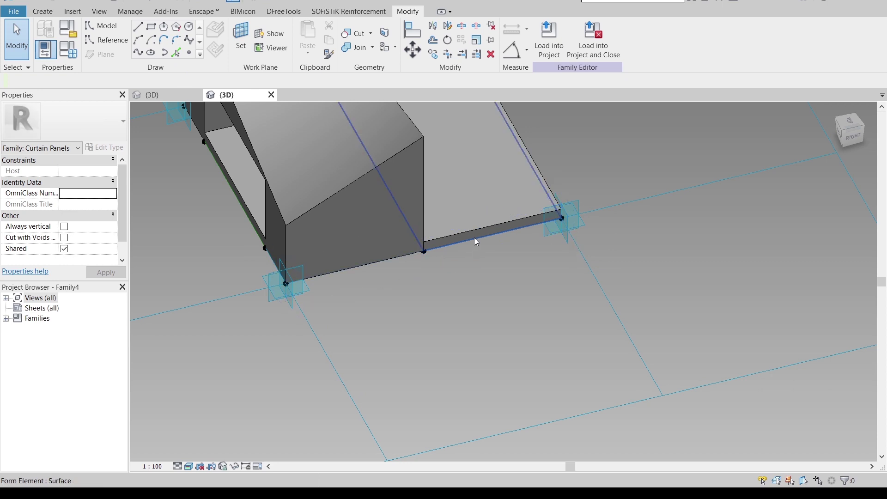
key("Tab")
left_click(474, 239)
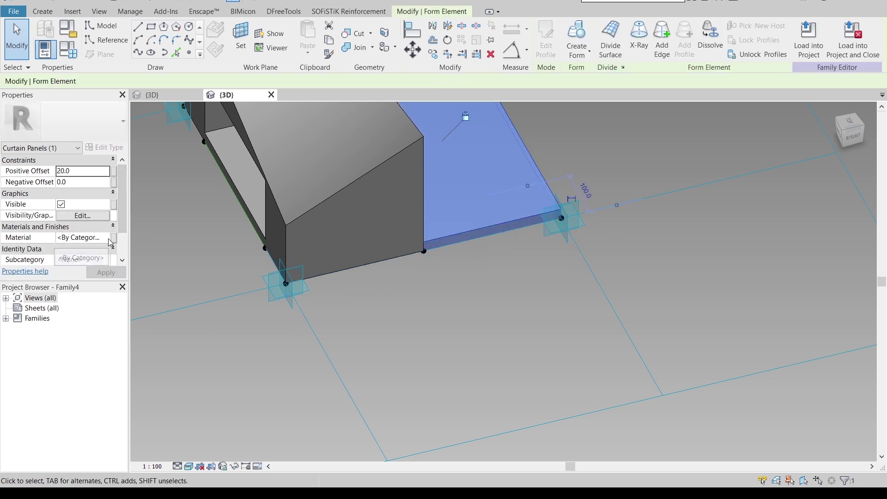
left_click(106, 239)
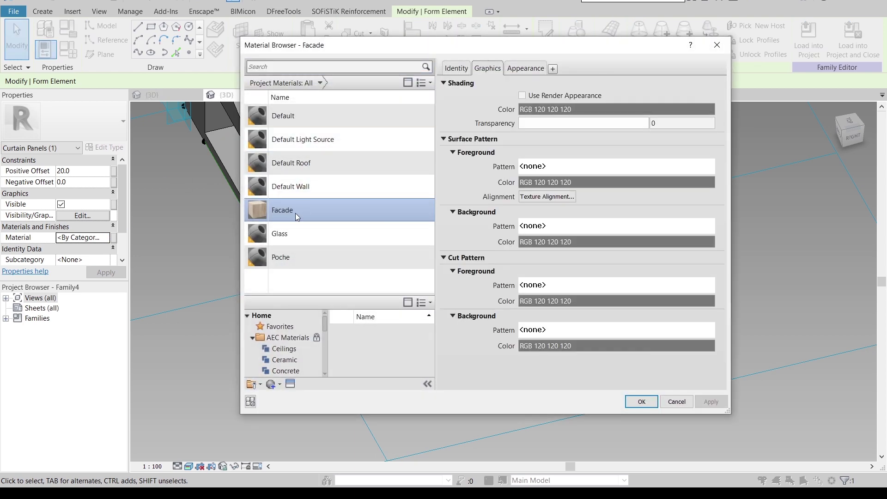
double_click(296, 213)
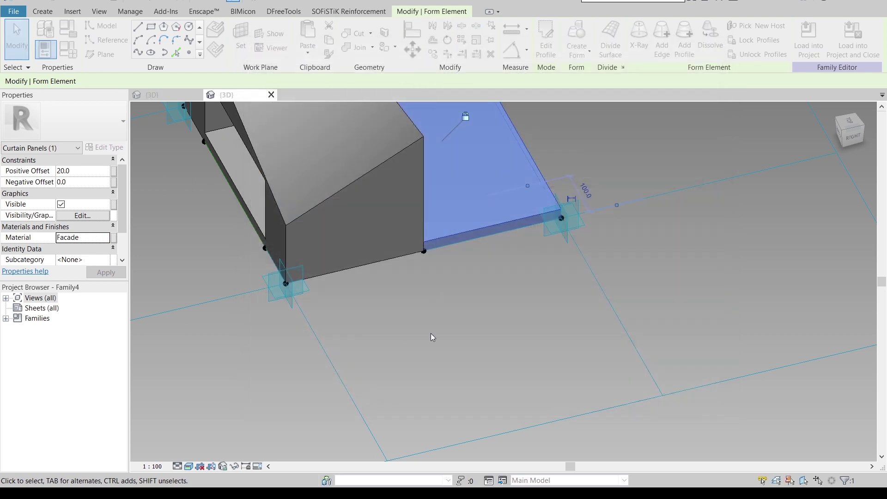
key("Escape")
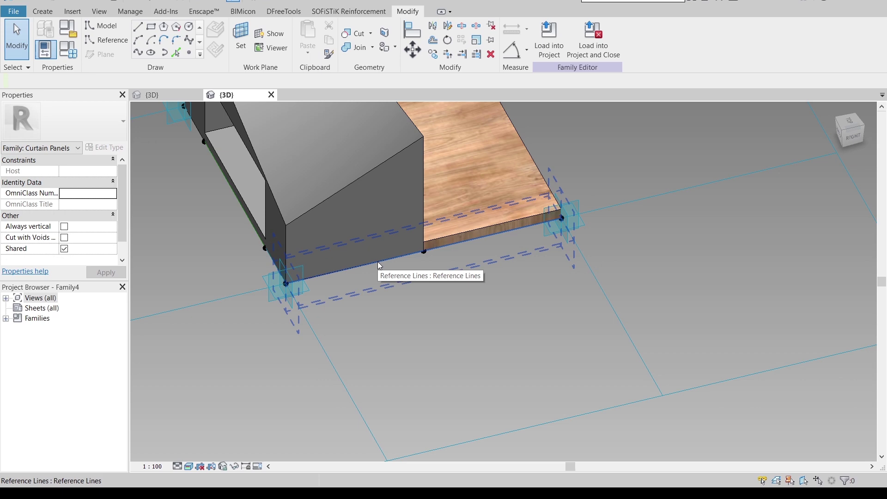
Link the box solid's material to a new family parameter named Facade Material.
left_click(379, 263)
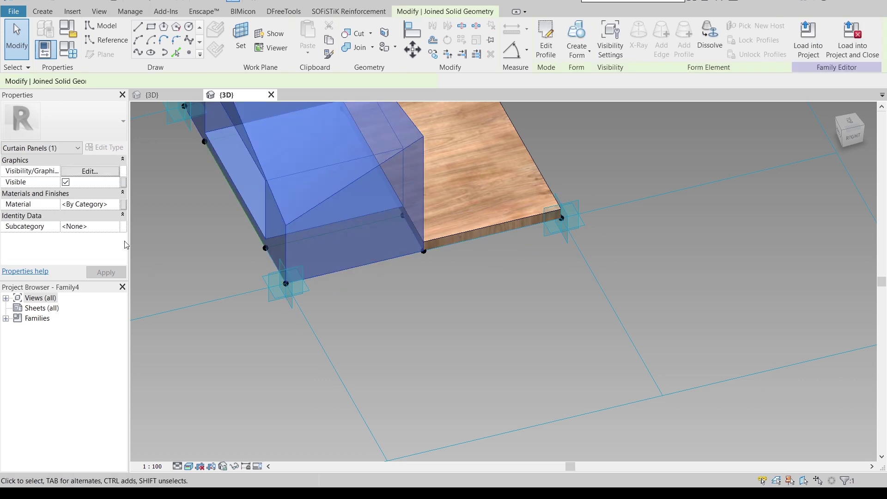
left_click(120, 206)
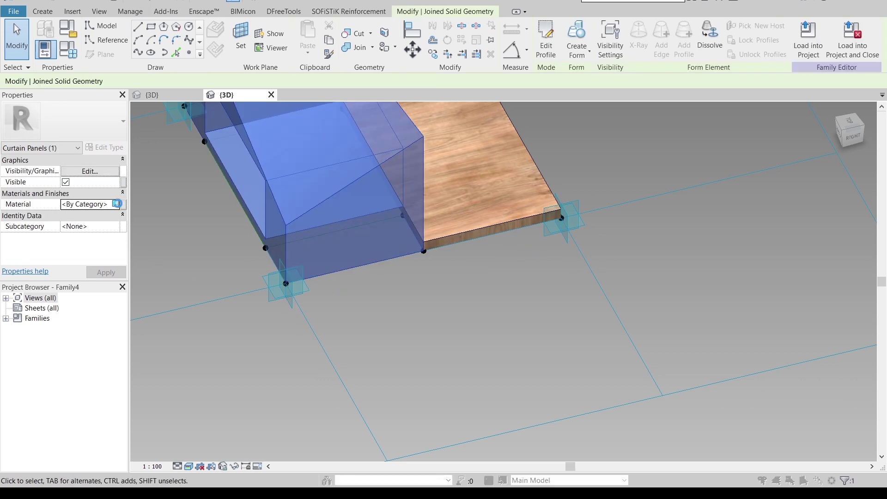
left_click(119, 206)
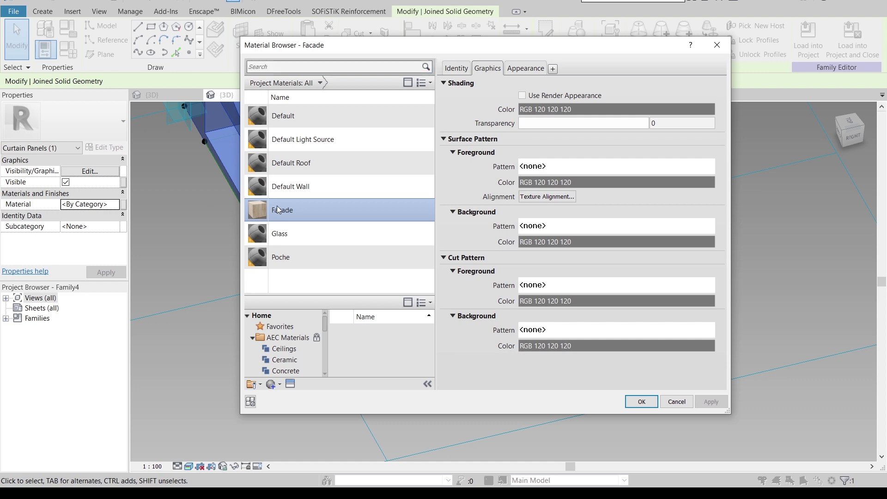
key("Escape")
left_click(123, 204)
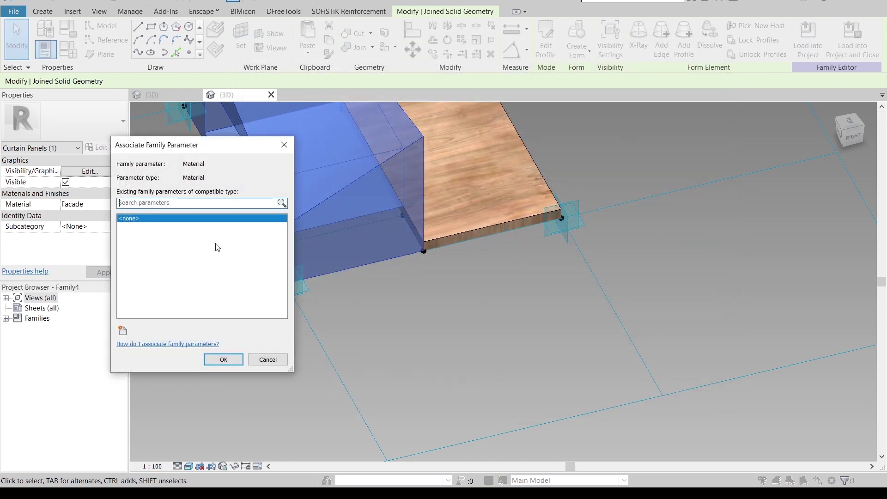
left_click(123, 331)
type("F")
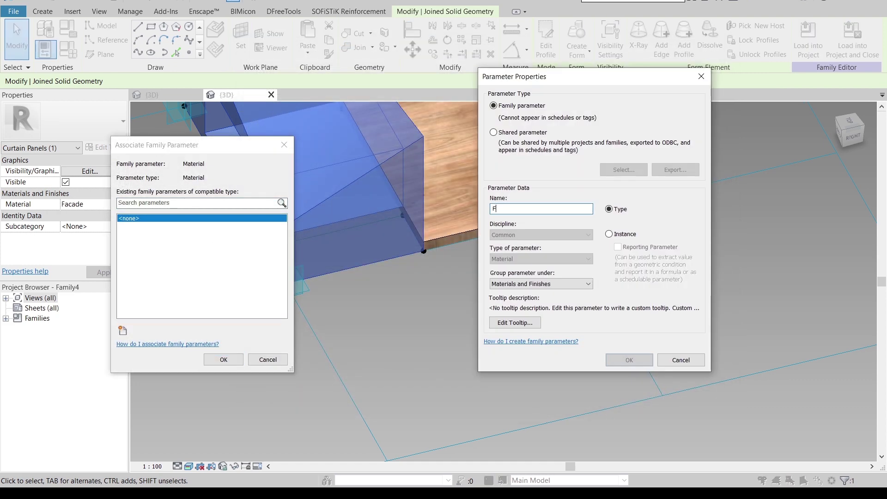
type("acade Mat")
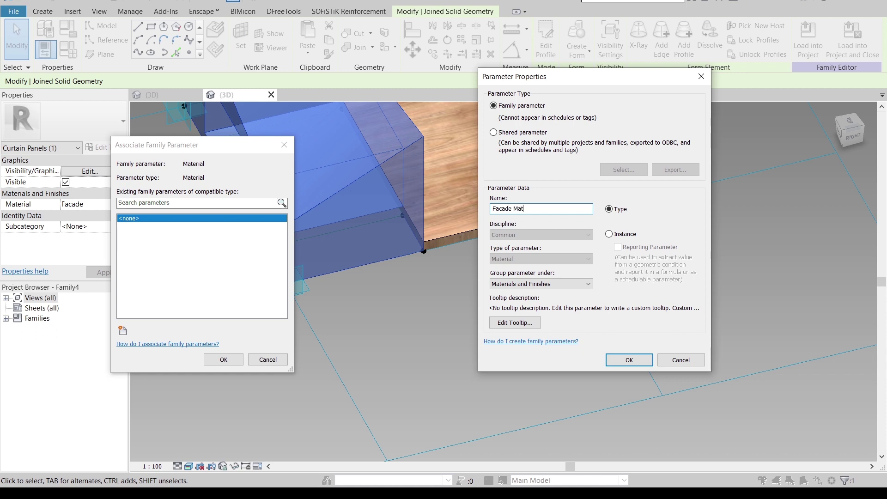
type("erial")
key("Return")
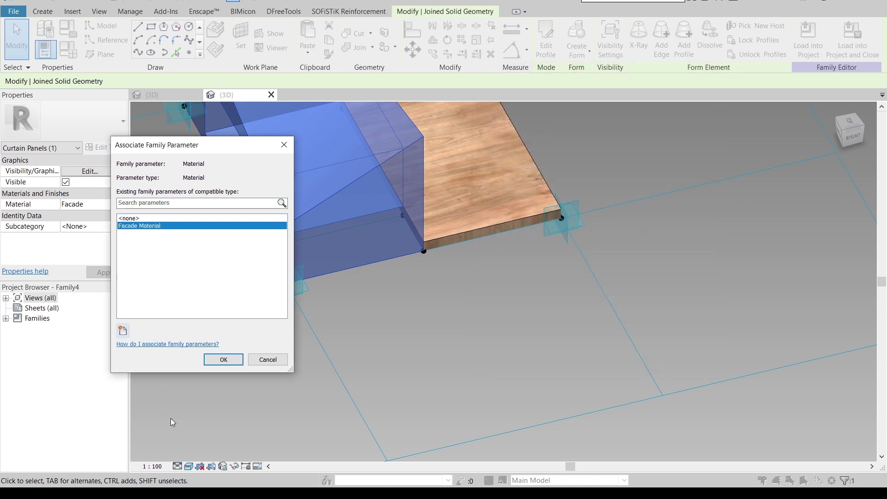
left_click(224, 360)
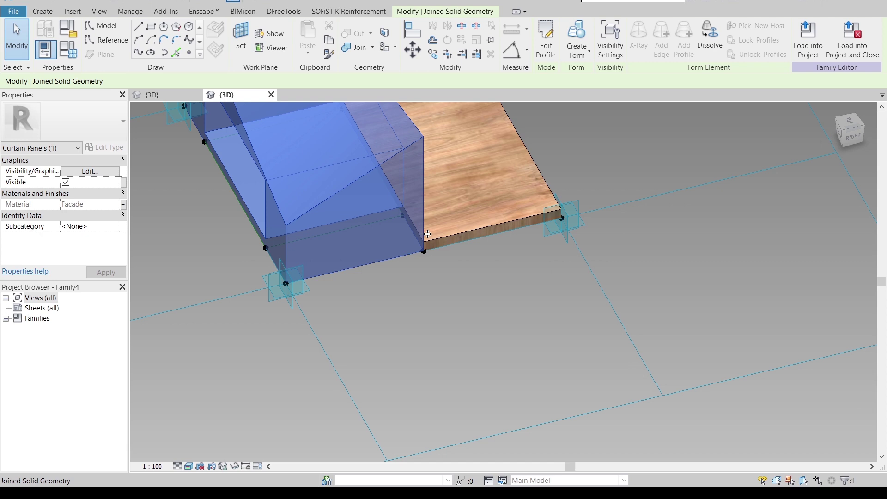
Link the slab form's material to the Facade Material parameter as well.
left_click(455, 243)
left_click(456, 244)
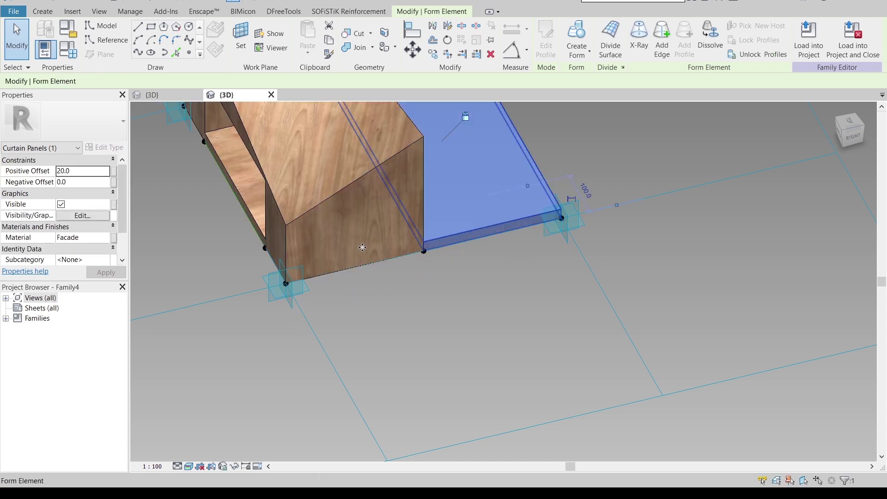
left_click(114, 238)
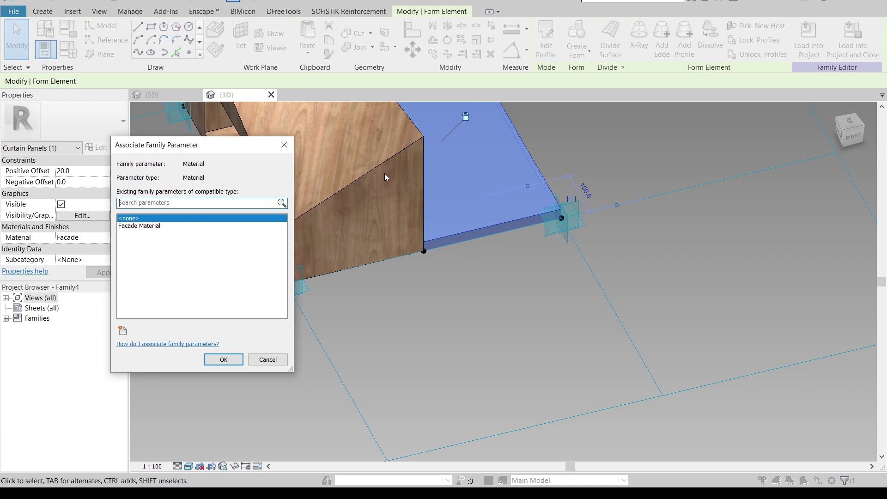
left_click(133, 226)
left_click(223, 359)
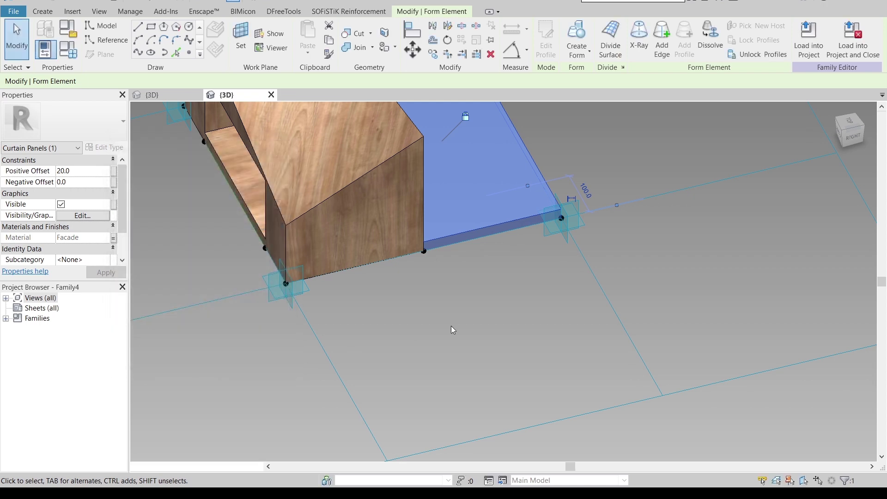
Load the wood-faced curtain panel family into Project2's 3D view.
left_click(451, 326)
middle_click_drag(451, 326, 471, 337, "shift")
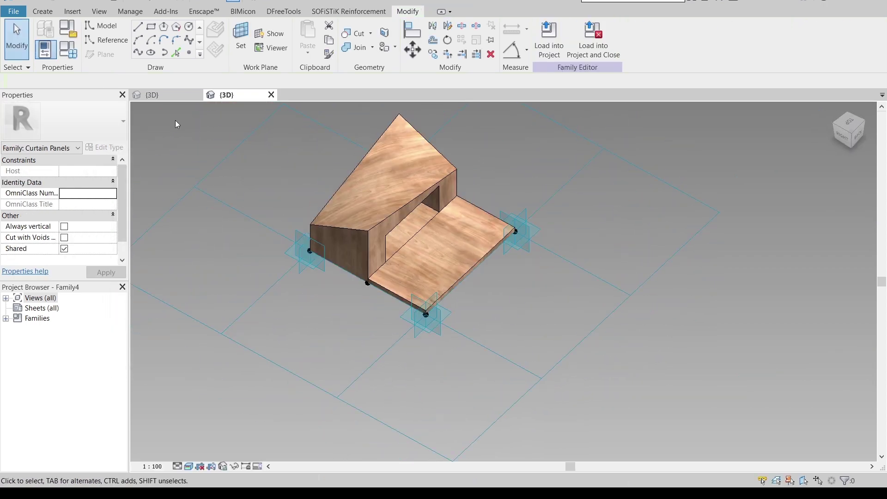
left_click(553, 47)
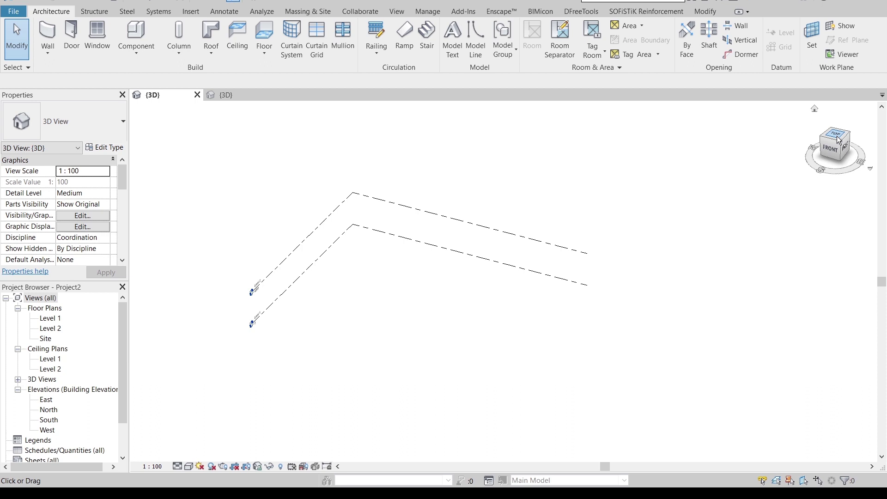
Switch to the top view, start an in-place mass named Mass 1, and pick the Line tool.
left_click(838, 137)
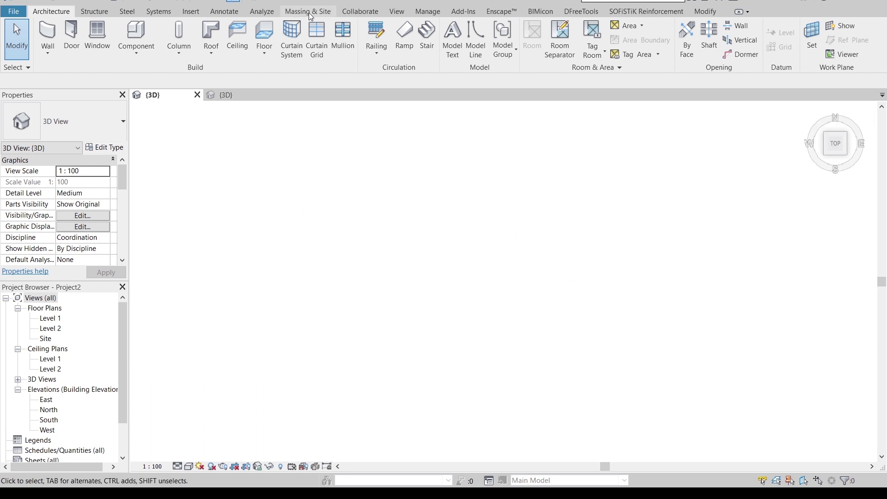
left_click(290, 14)
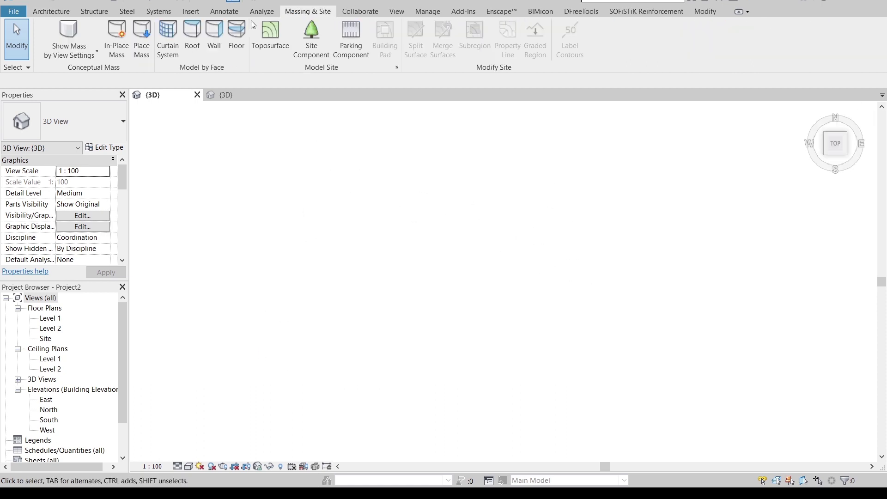
left_click(121, 47)
left_click(456, 151)
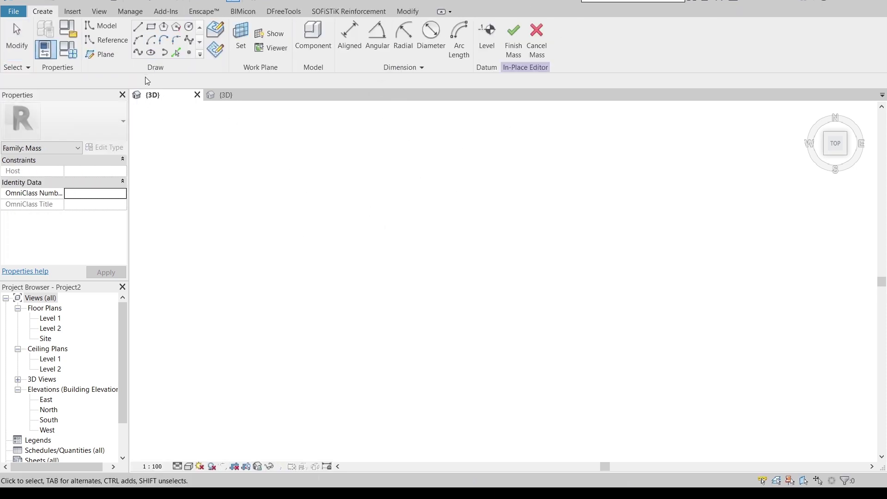
left_click(138, 31)
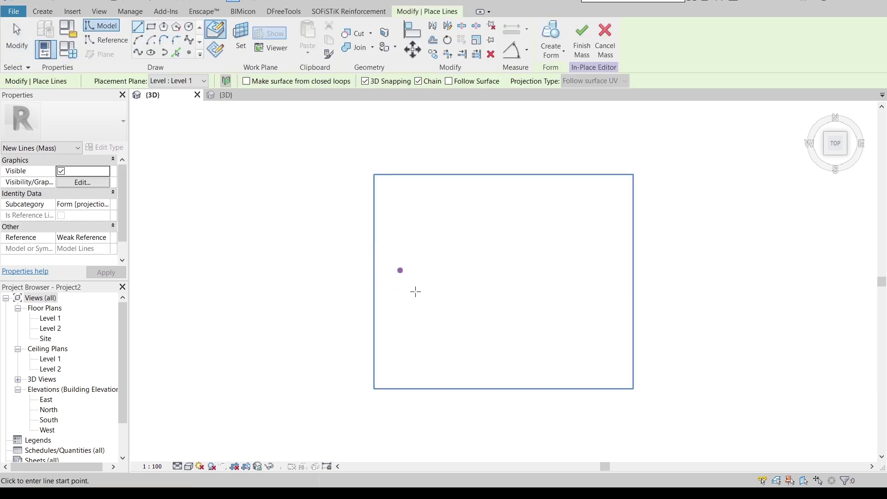
Place two reference points side by side in the in-place mass.
left_click(189, 53)
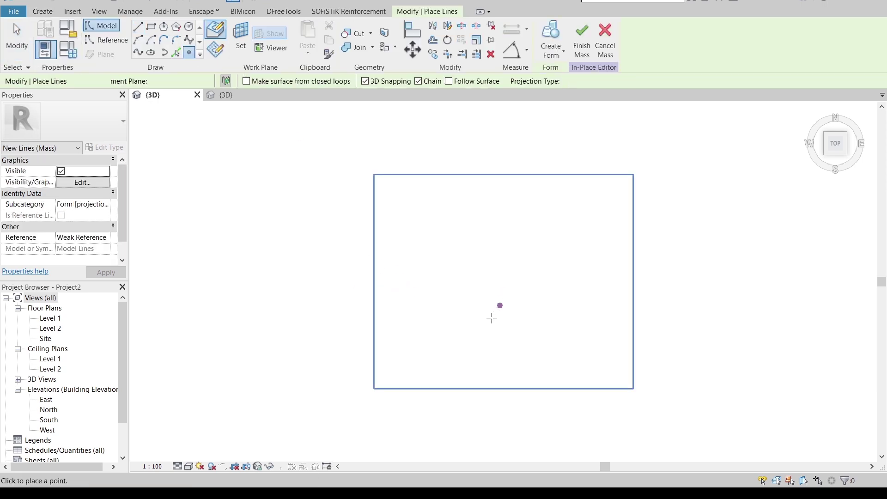
left_click(422, 277)
left_click(471, 278)
key("Escape")
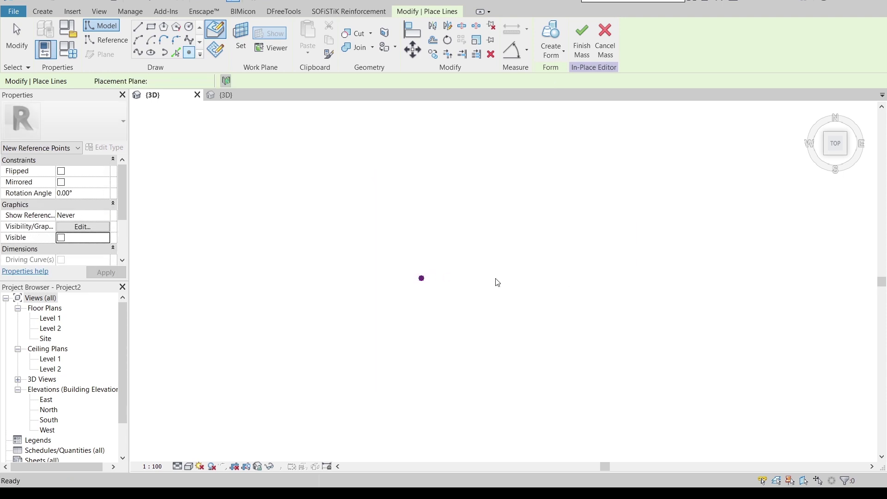
key("Escape")
Move one reference point 5000 away from the other.
left_click_drag(378, 251, 446, 312)
scroll(445, 313, "up", 2)
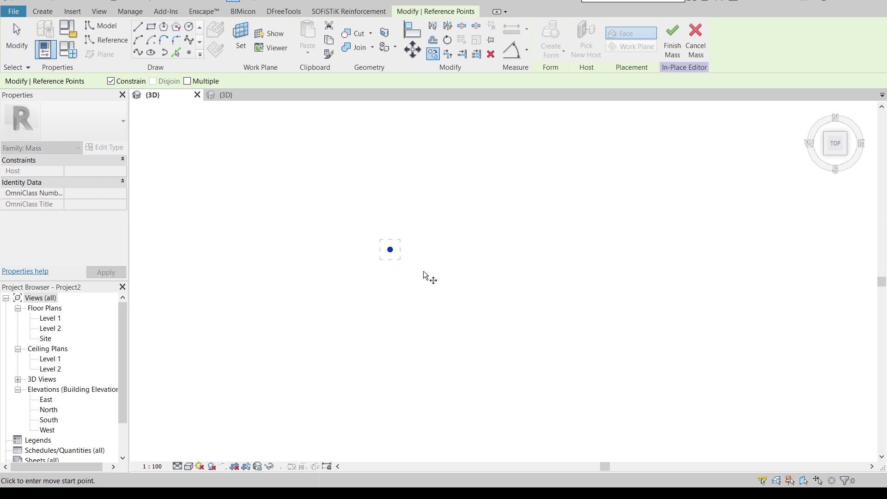
left_click(390, 249)
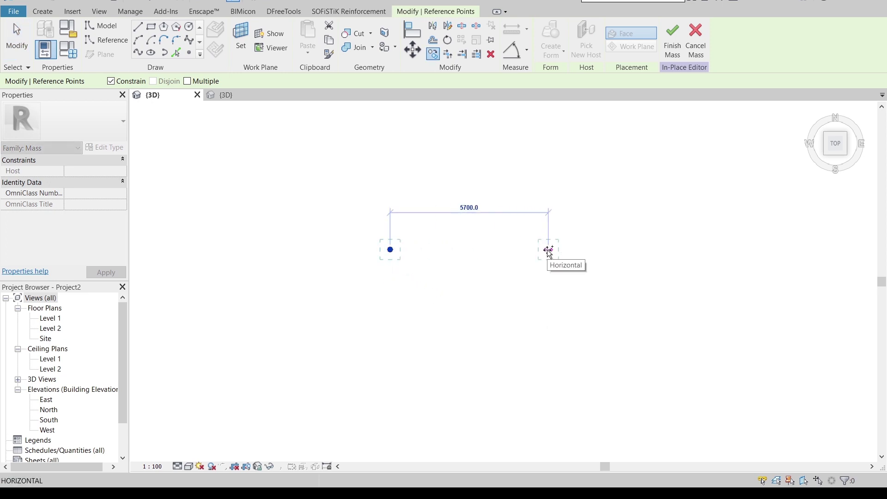
type("5000")
key("Return")
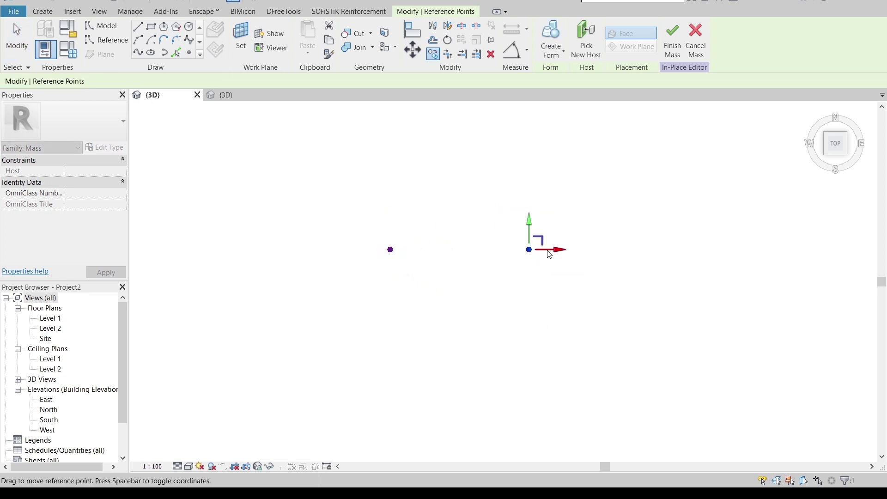
key("Escape")
Join both points with a 5000-long line and extrude it into a solid form.
left_click_drag(349, 208, 605, 312)
left_click(146, 44)
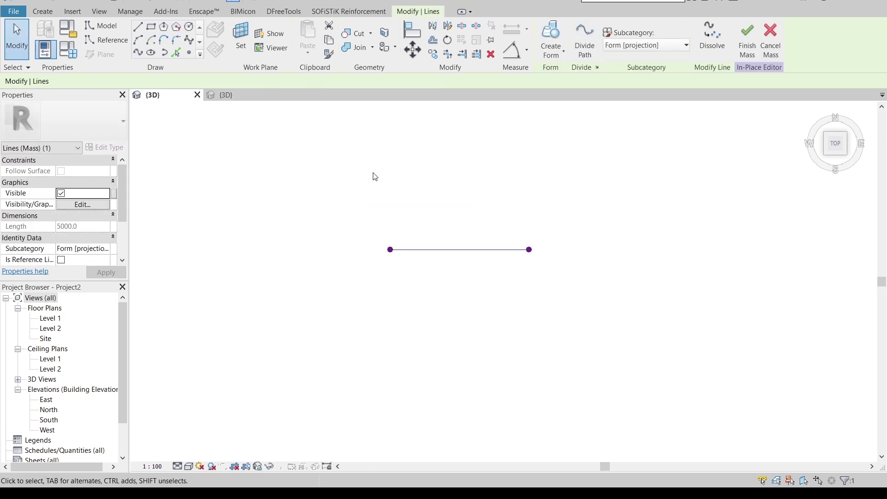
left_click(450, 253)
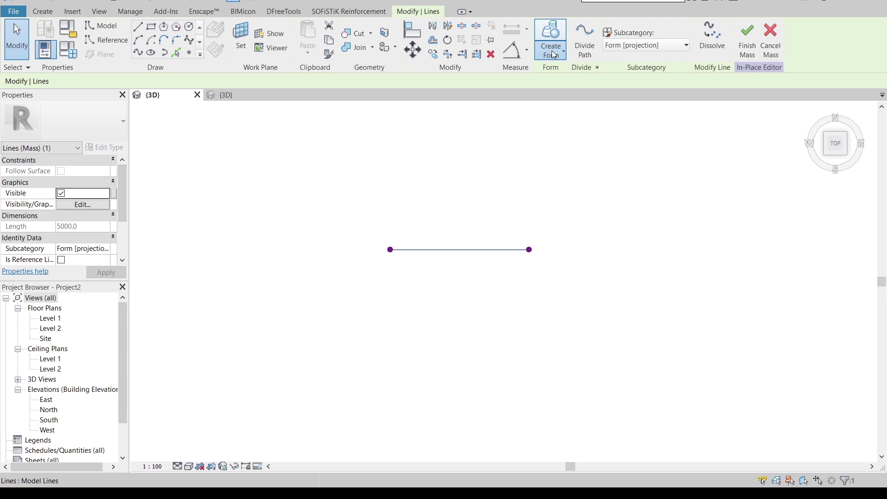
left_click(553, 51)
left_click(555, 76)
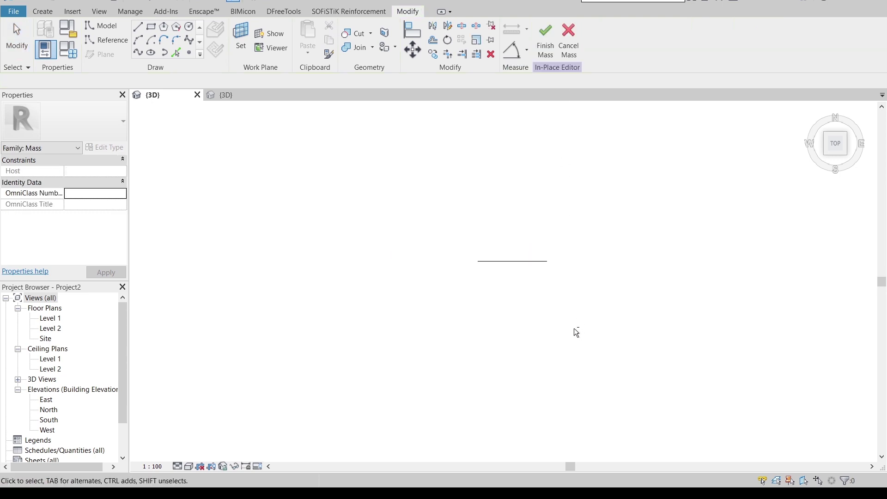
In the front view, raise the form's top edge from 1000 to 4000.
middle_click_drag(562, 259, 582, 129, "shift")
left_click(836, 153)
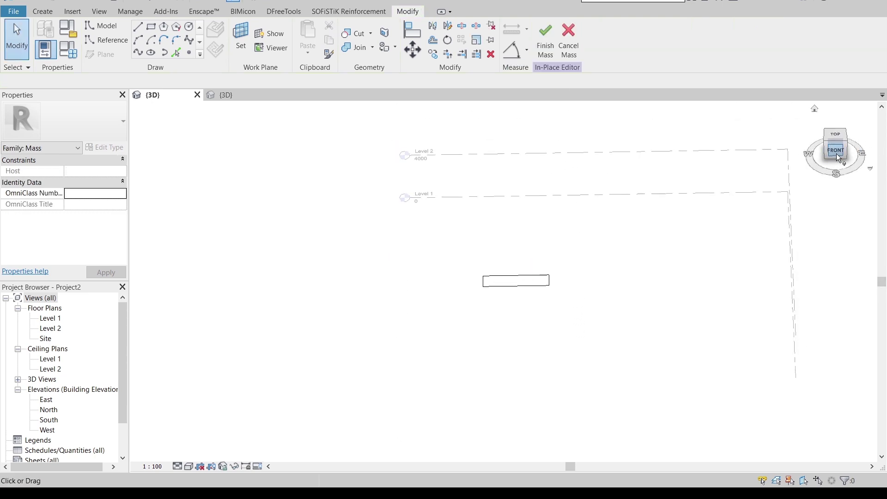
scroll(461, 337, "up", 5)
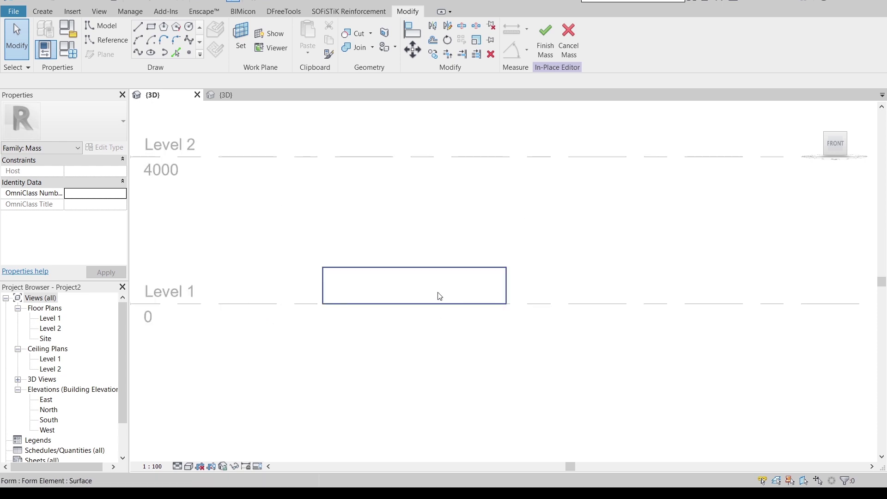
left_click(430, 273)
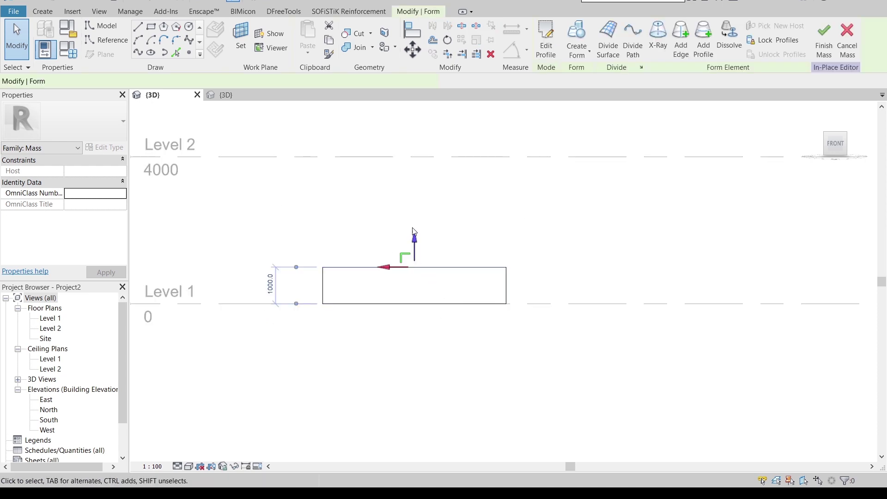
left_click(271, 285)
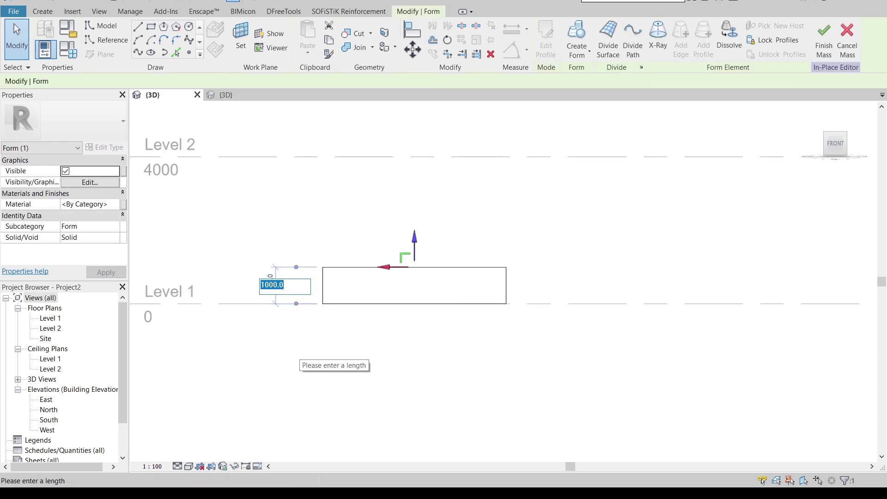
type("4000")
key("Return")
Select the whole mass form instead of its edge.
key("Escape")
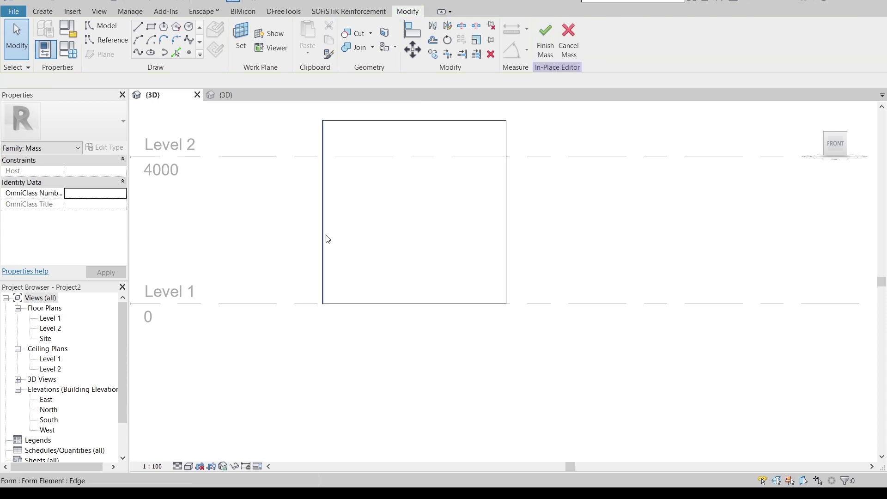
key("Tab")
left_click(326, 237)
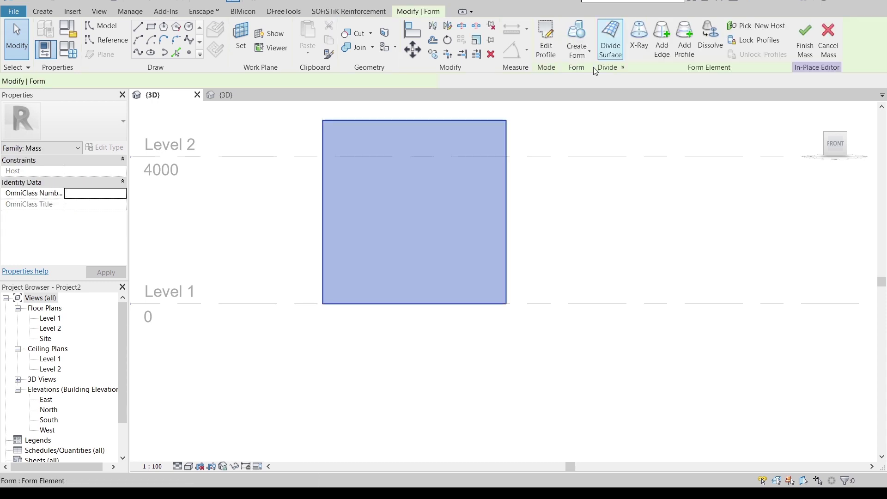
Divide the mass surface and turn on display of grid nodes.
left_click(611, 39)
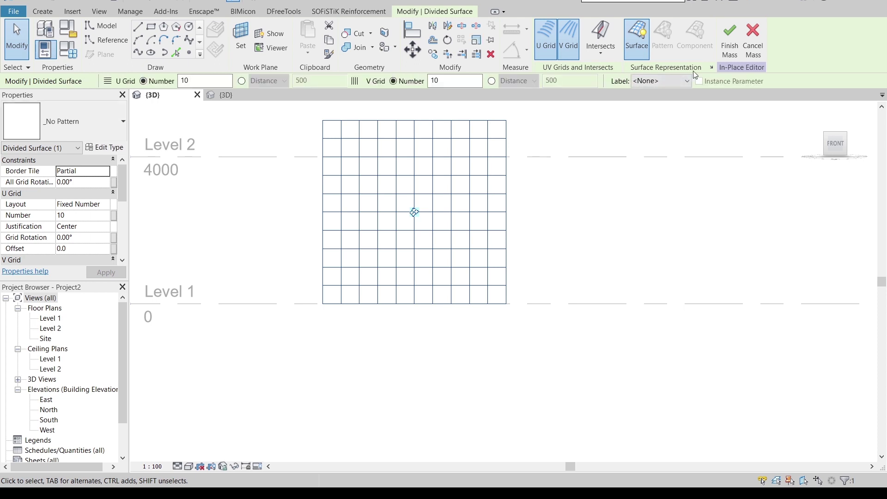
left_click(712, 68)
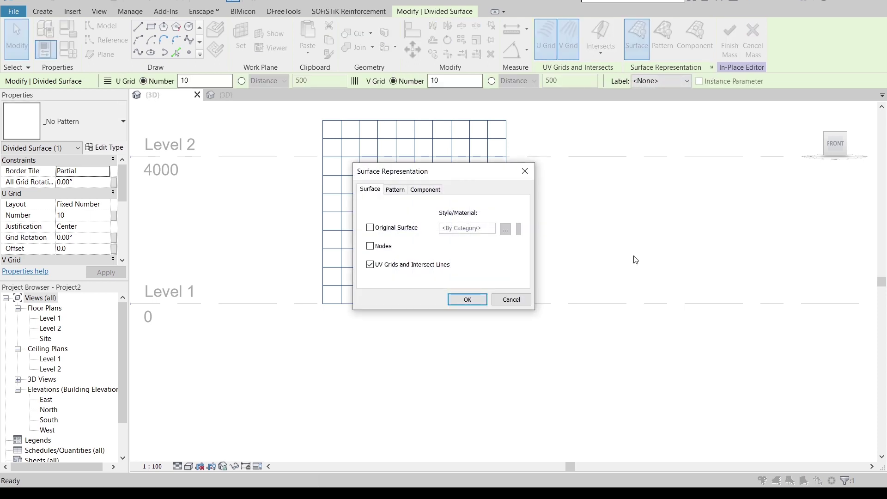
left_click(468, 300)
Set both U and V grid layouts to Fixed Distance 500 and apply.
left_click(105, 193)
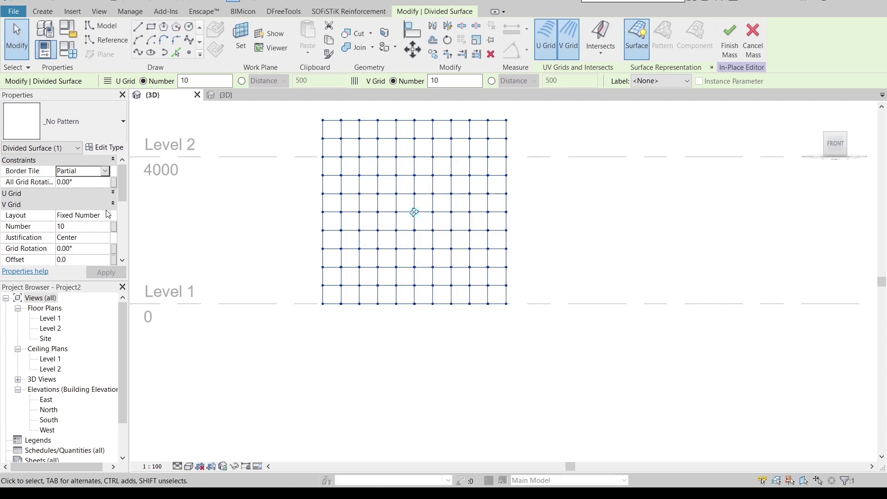
left_click(113, 193)
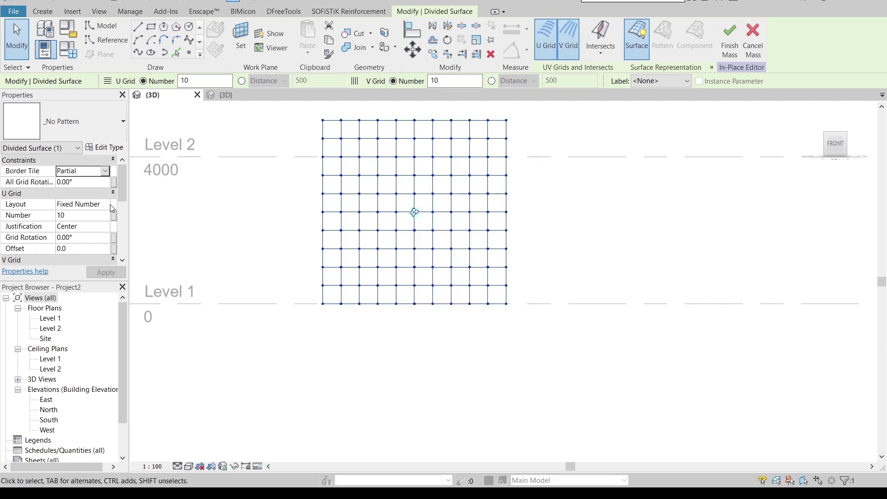
left_click(111, 207)
left_click(111, 207)
left_click(98, 225)
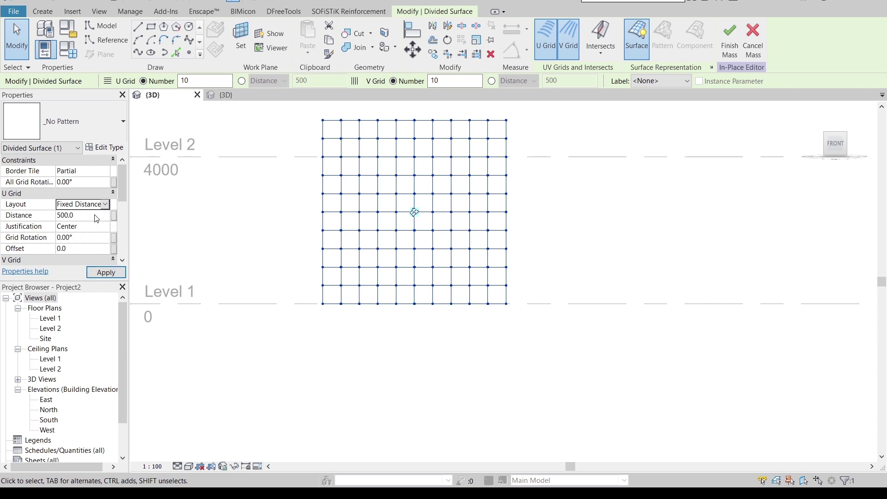
scroll(98, 222, "down", 2)
left_click(105, 227)
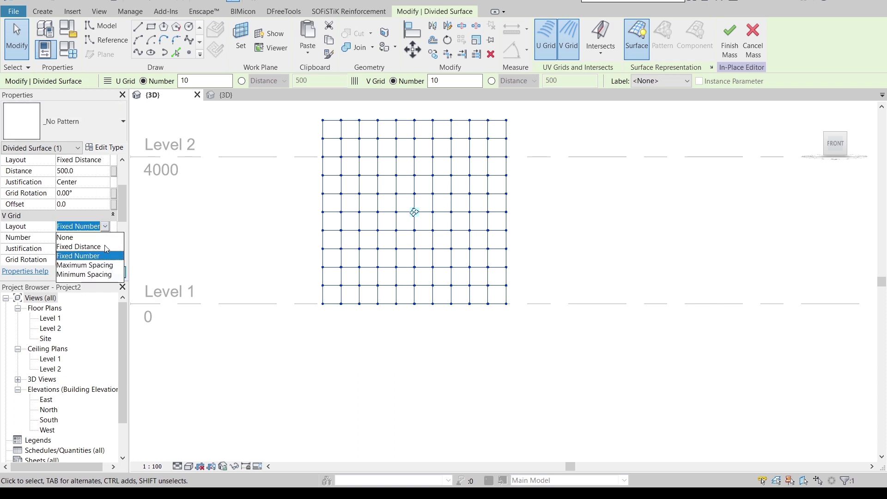
left_click(102, 245)
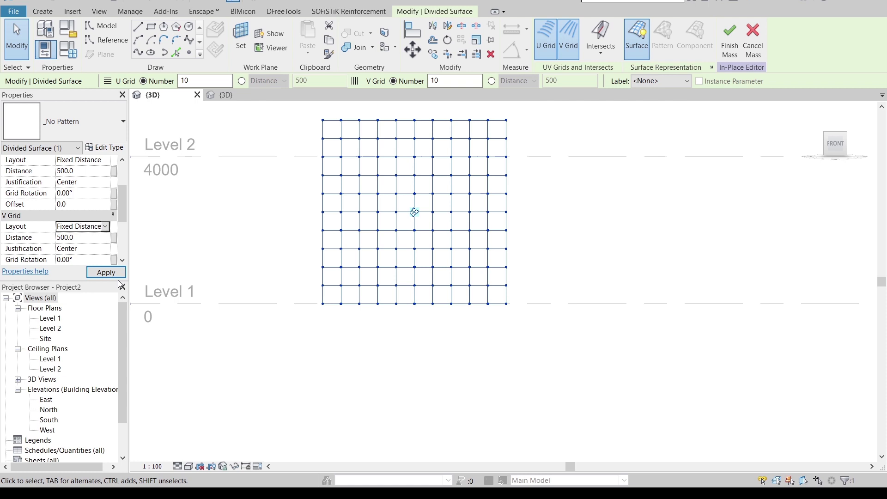
left_click(106, 273)
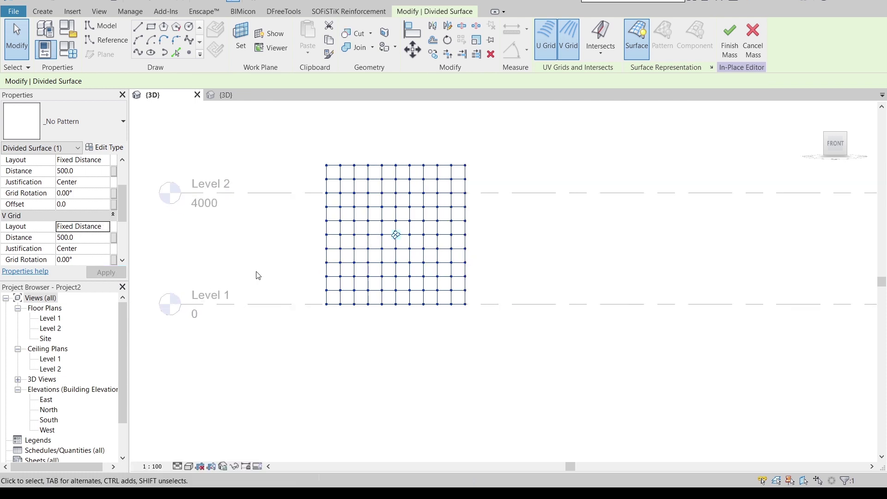
Place one Rectangle Family4 curtain panel on adjacent grid nodes near the top-left.
key("c")
key("m")
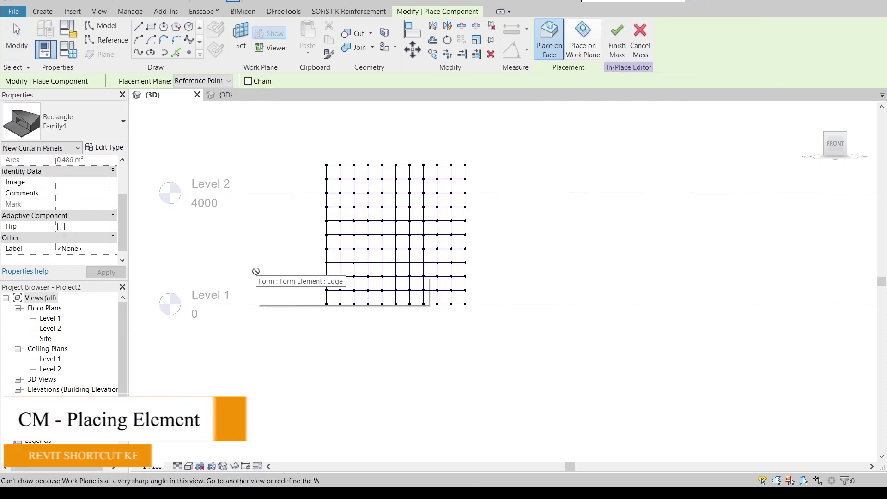
scroll(306, 175, "up", 5)
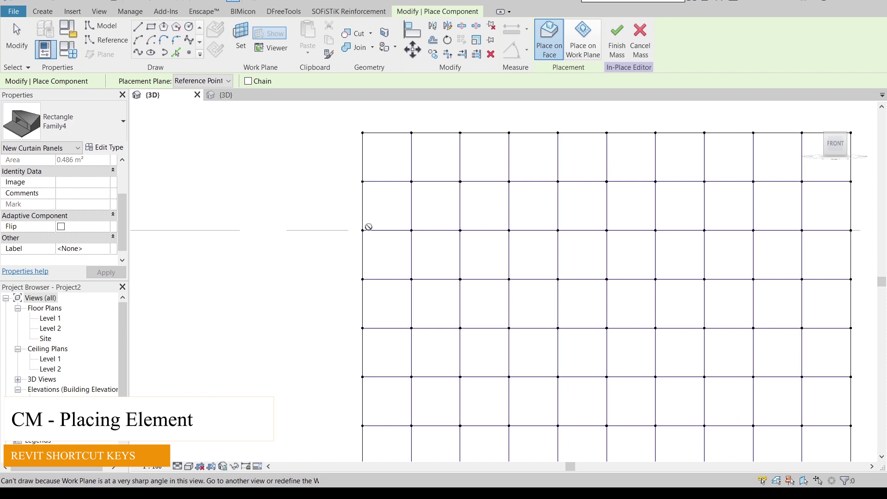
scroll(363, 231, "down", 2)
middle_click_drag(342, 237, 333, 242)
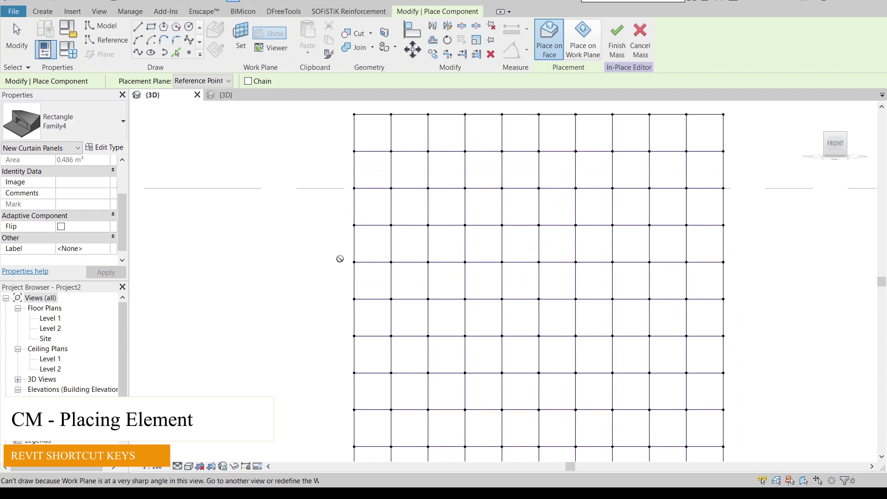
middle_click_drag(323, 236, 365, 208, "shift")
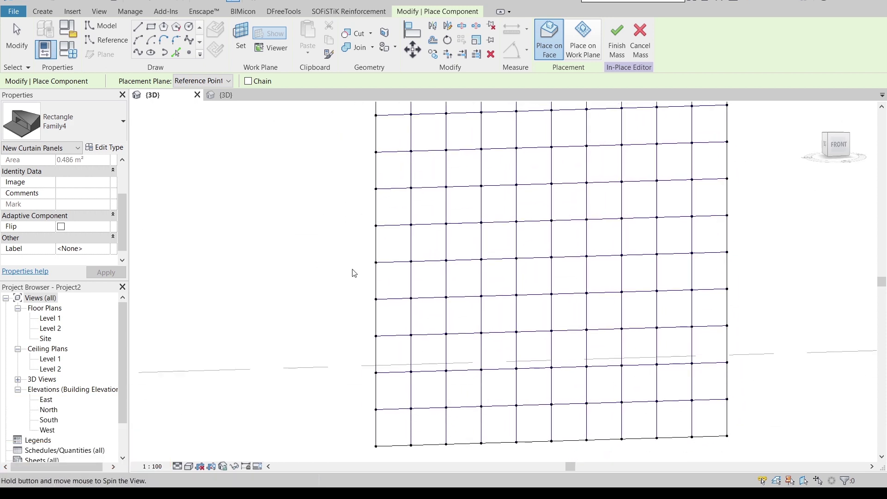
left_click(376, 188)
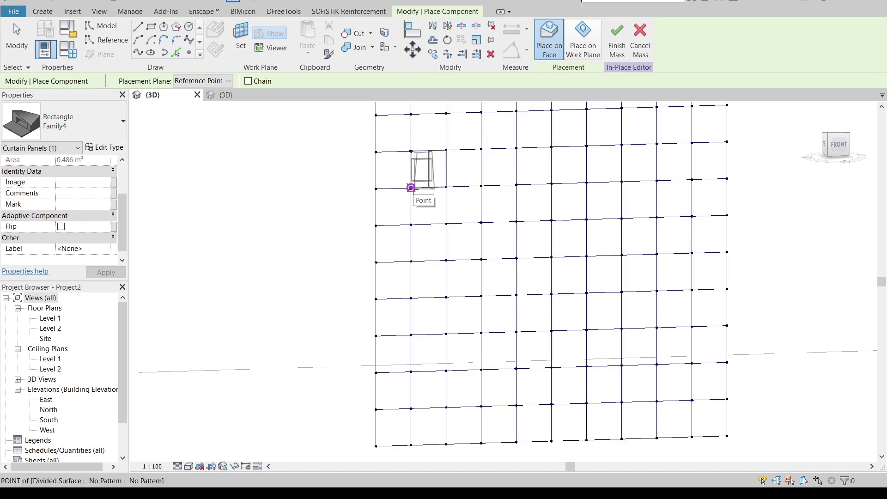
left_click(446, 150)
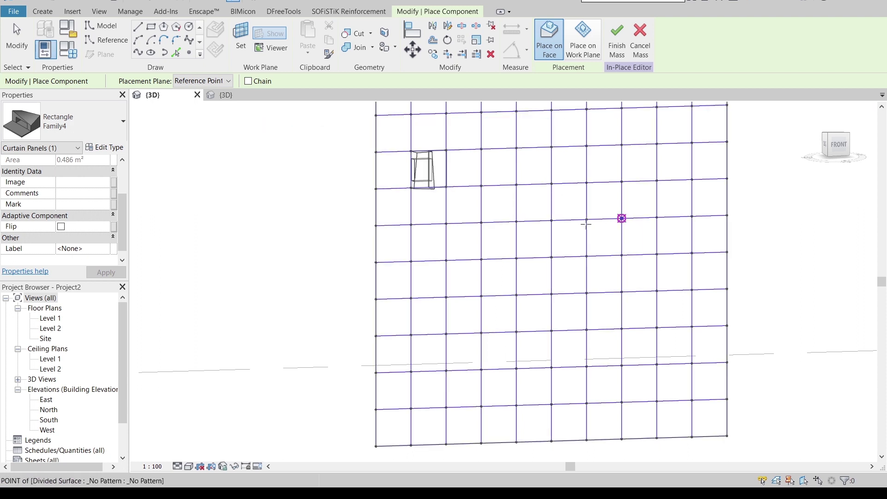
key("Escape")
Switch to the Realistic visual style and repeat the panel across every grid cell.
left_click(186, 466)
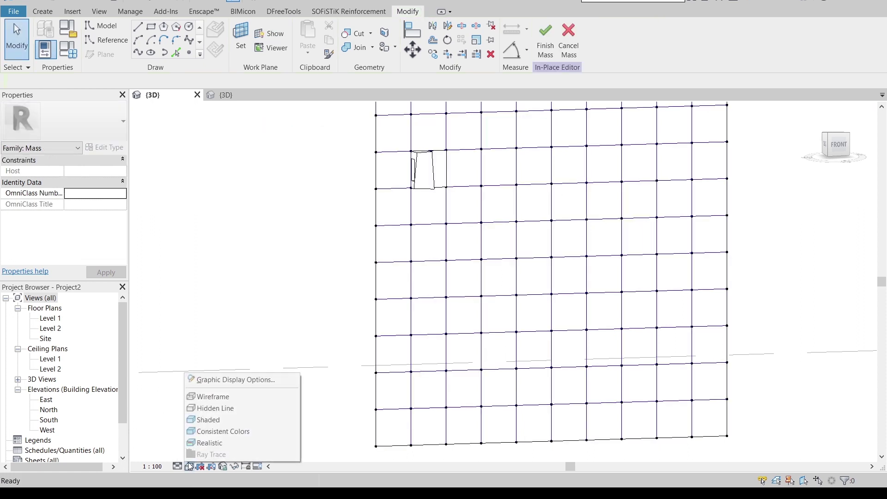
left_click(211, 444)
middle_click_drag(300, 285, 298, 306)
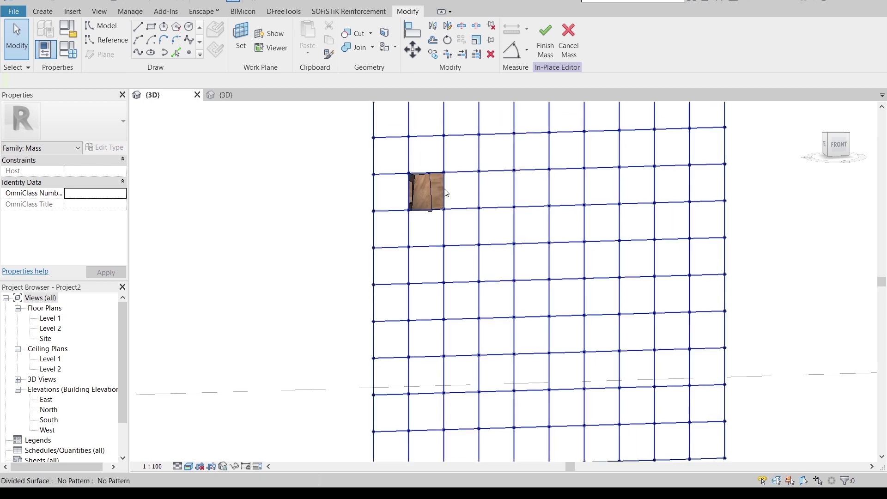
left_click(431, 189)
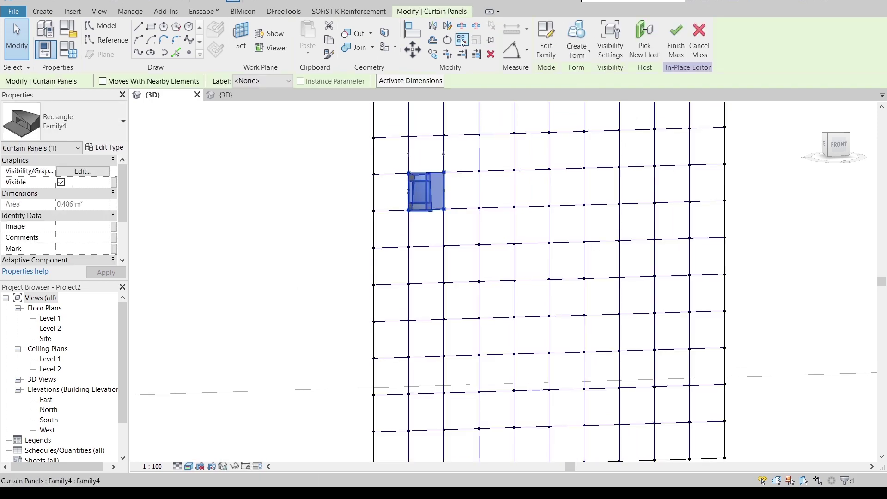
left_click(287, 237)
Orbit and pan along the wall to inspect the depth of the tapered wood panels.
scroll(288, 237, "down", 3)
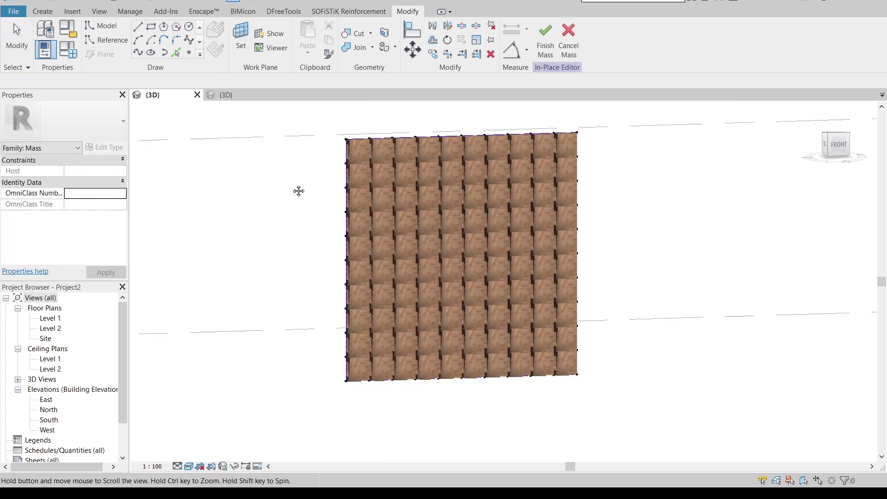
middle_click_drag(299, 190, 382, 234, "shift")
scroll(406, 156, "up", 3)
scroll(370, 160, "up", 3)
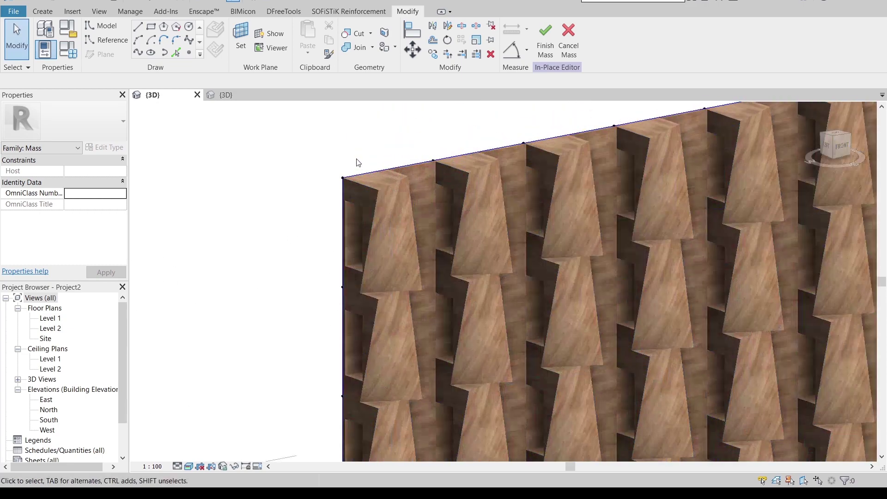
scroll(370, 237, "down", 2)
middle_click_drag(547, 283, 769, 285)
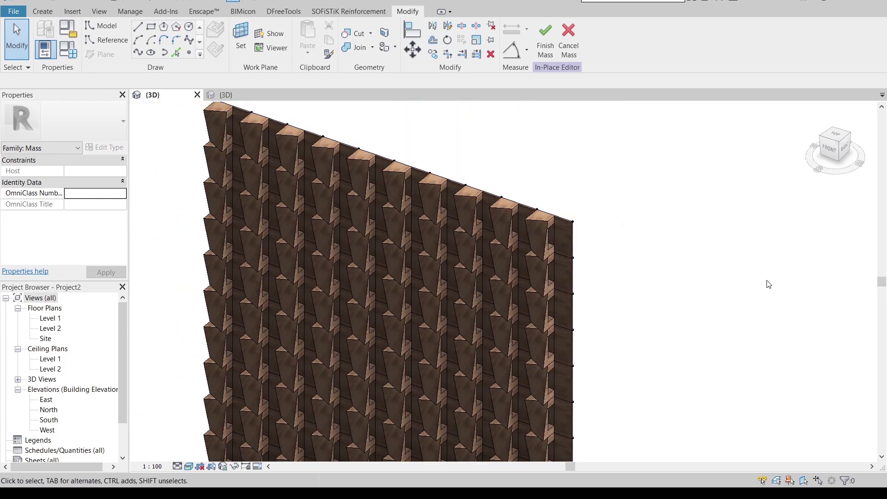
scroll(499, 337, "up", 3)
scroll(386, 194, "up", 2)
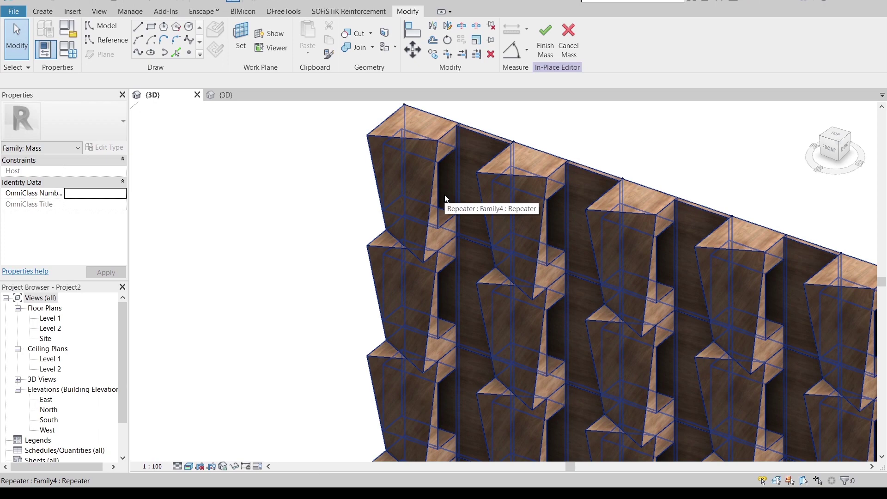
scroll(248, 255, "down", 4)
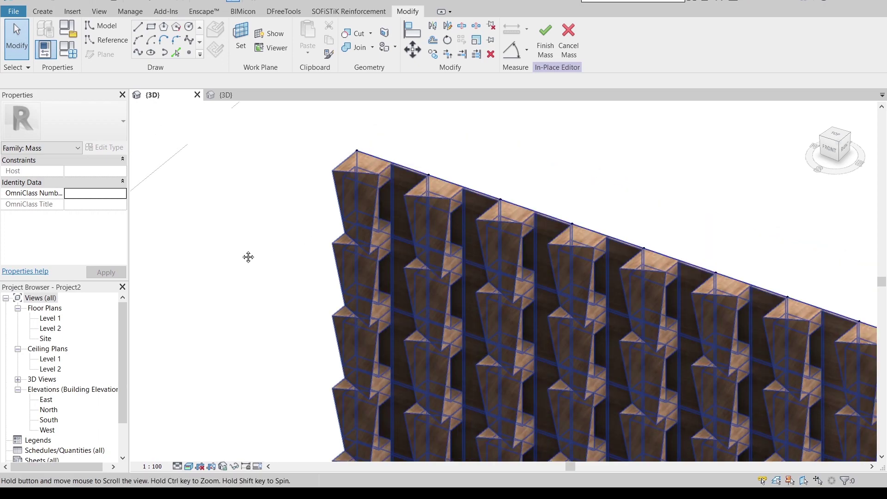
scroll(198, 206, "up", 1)
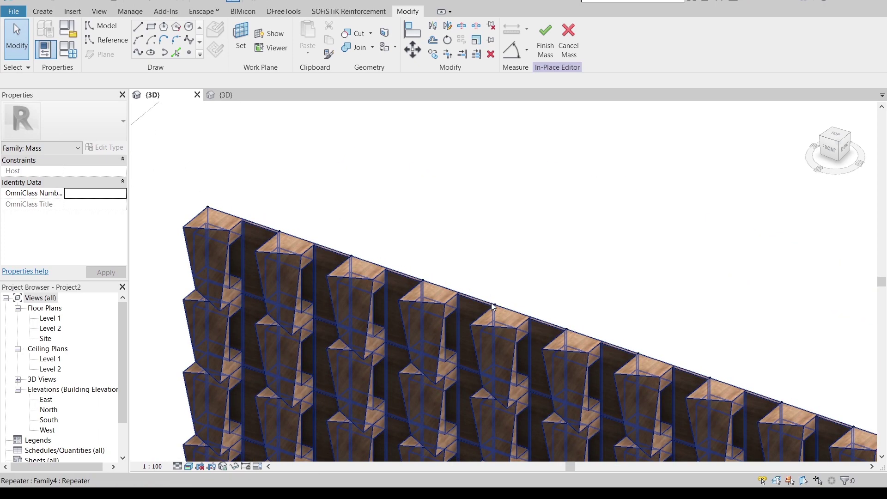
middle_click_drag(491, 303, 433, 379)
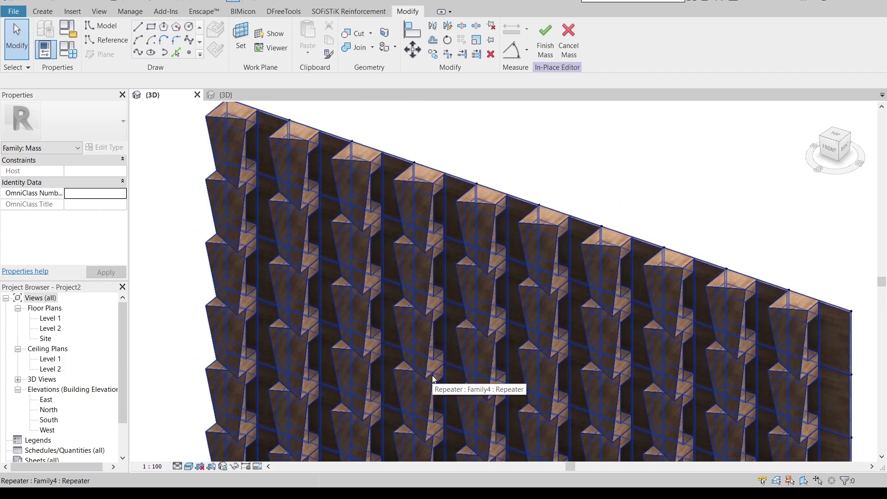
scroll(433, 379, "down", 3)
middle_click_drag(452, 390, 540, 200)
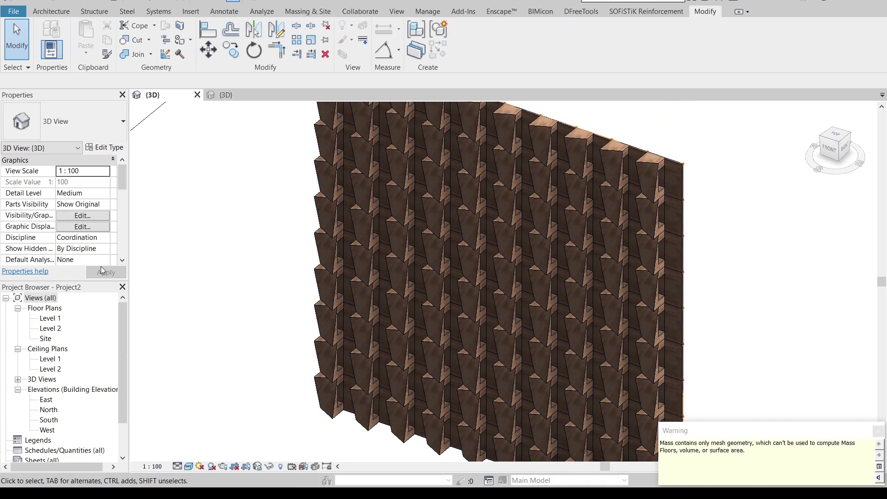
Enable the 3D view's section box and pull its faces in toward the wall.
scroll(72, 237, "down", 2)
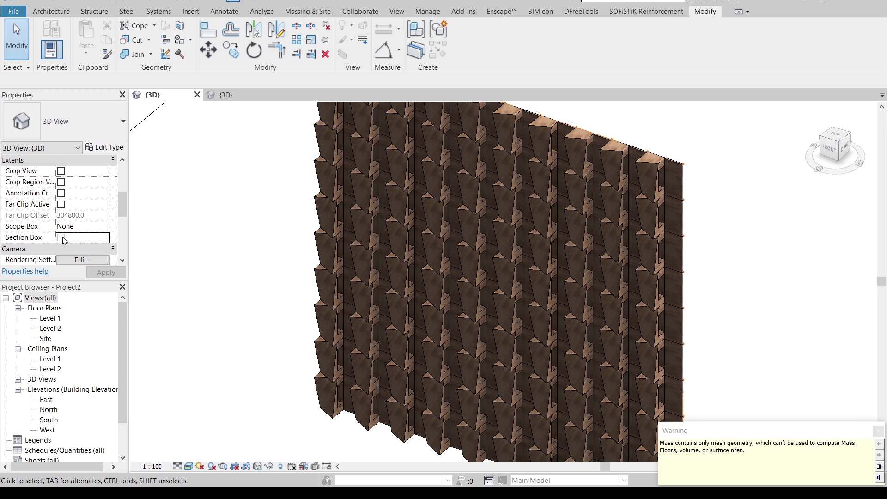
left_click(62, 238)
scroll(224, 285, "down", 4)
scroll(303, 334, "down", 5)
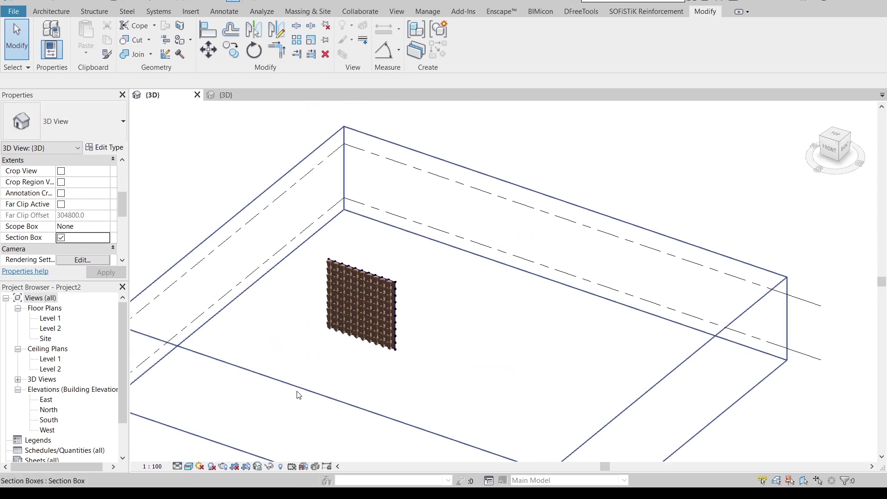
left_click(316, 402)
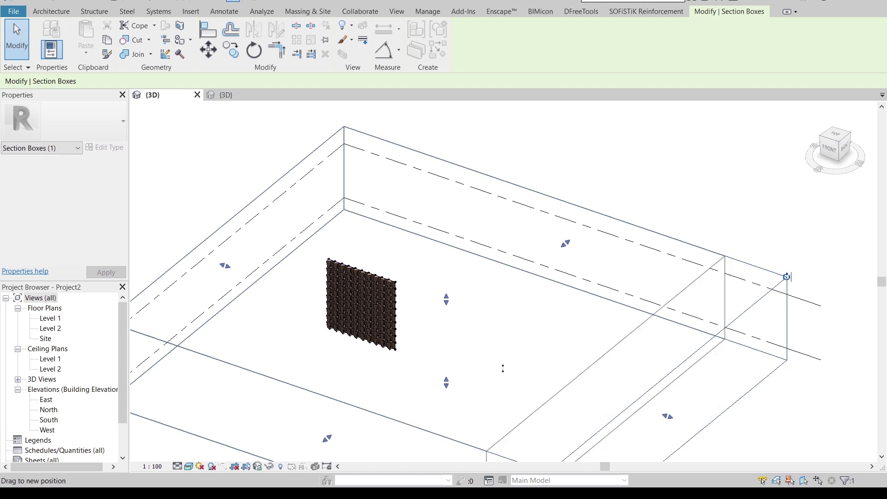
left_click_drag(669, 416, 349, 308)
left_click_drag(223, 268, 295, 328)
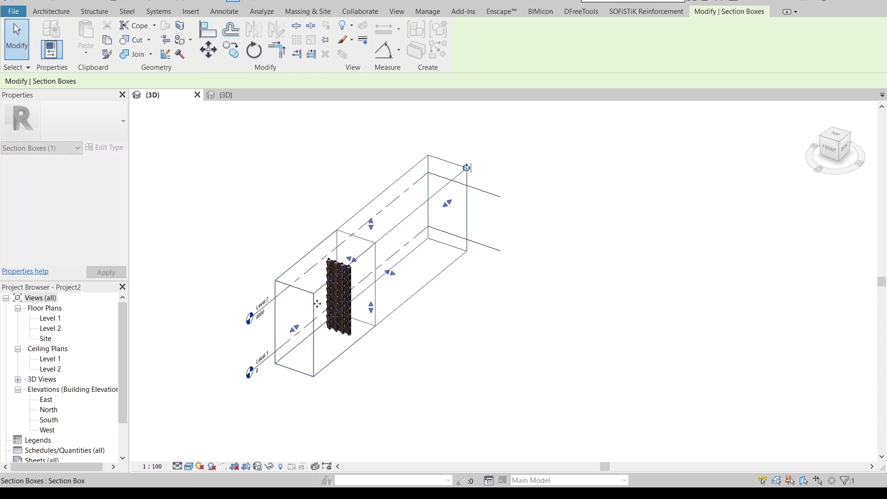
Crop the section box to three panels wide and raise its bottom above the lower rows.
scroll(317, 304, "up", 5)
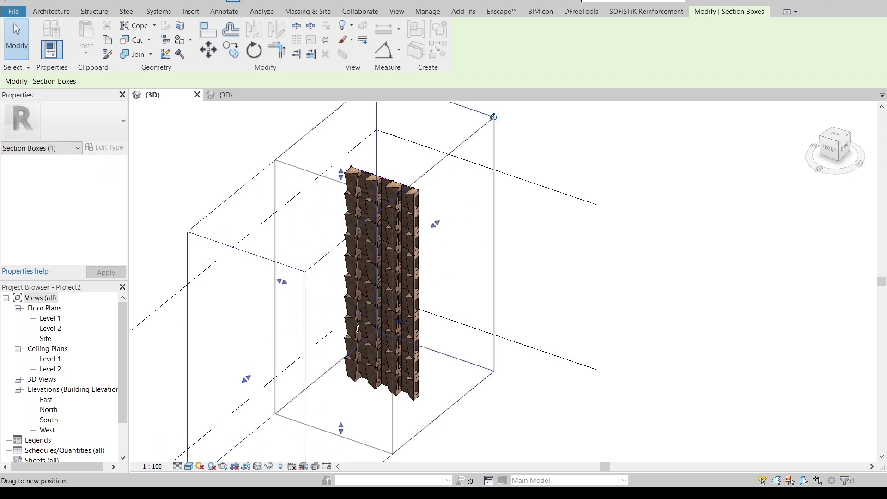
middle_click_drag(439, 383, 419, 316)
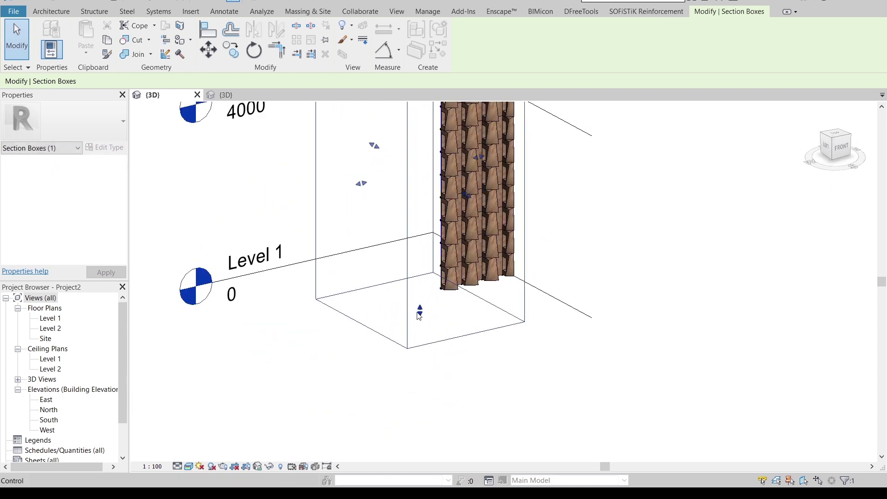
scroll(414, 337, "down", 3)
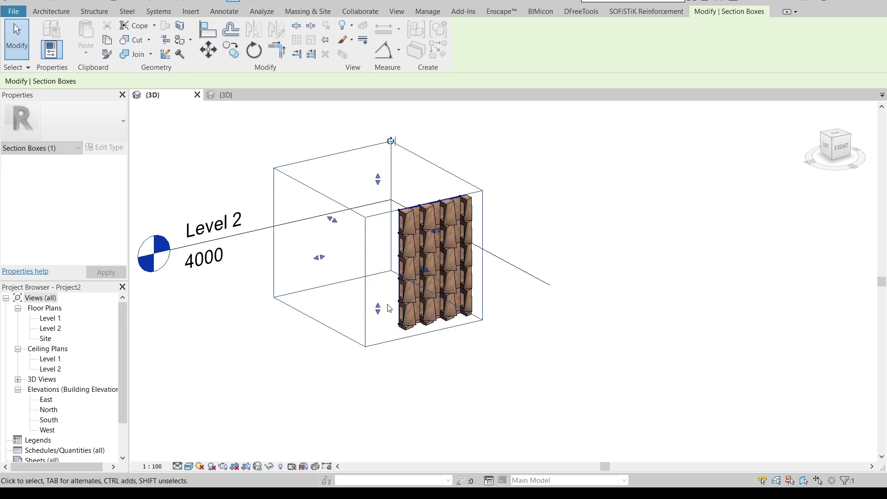
middle_click_drag(390, 309, 439, 252, "shift")
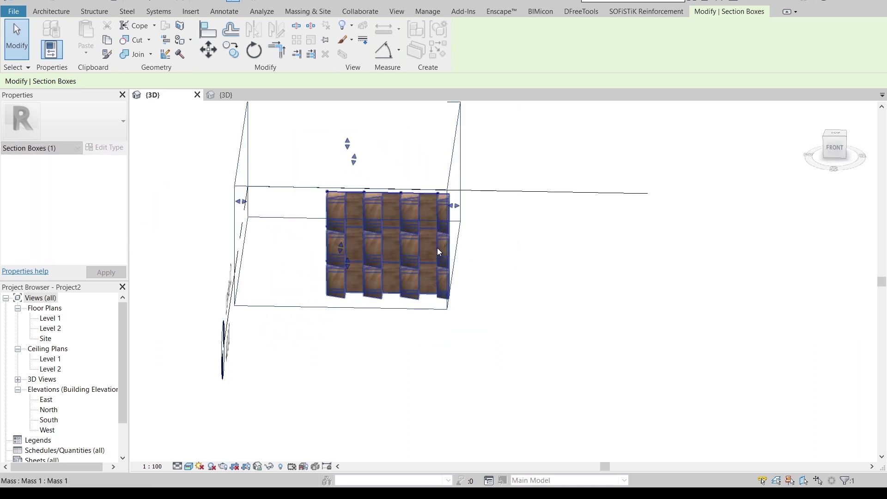
scroll(439, 252, "up", 1)
left_click_drag(458, 198, 382, 199)
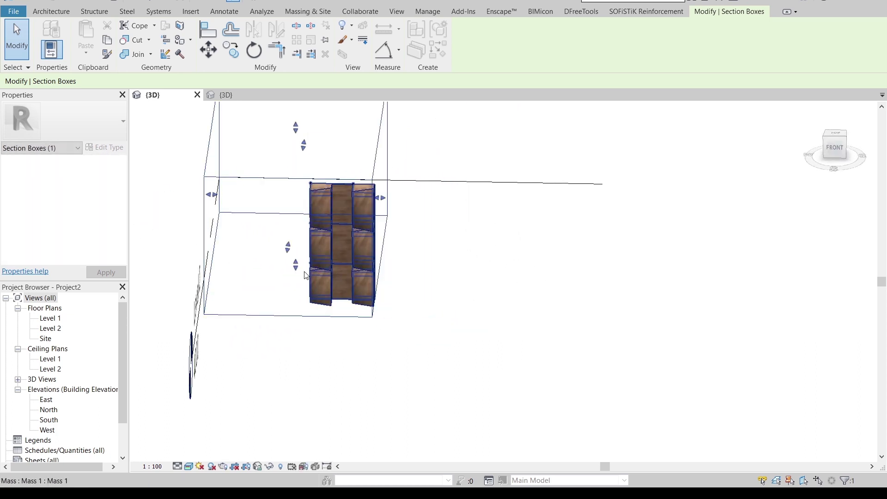
left_click_drag(297, 265, 296, 205)
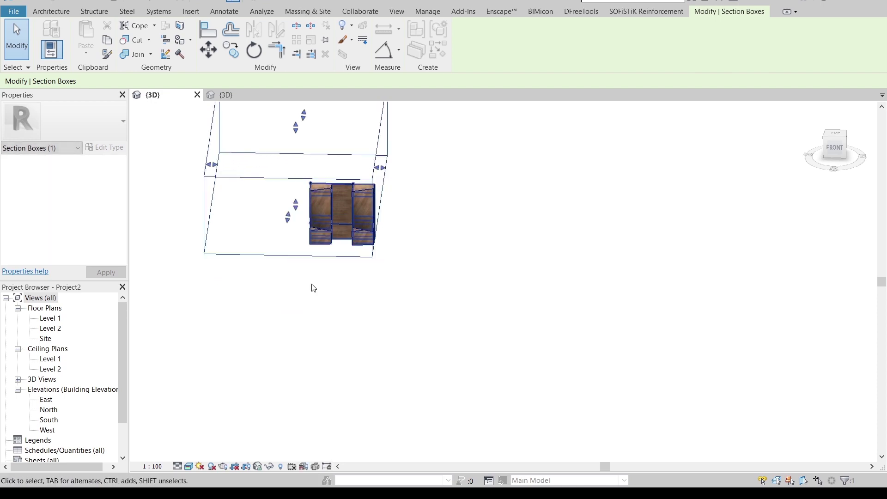
left_click(331, 301)
middle_click_drag(331, 300, 497, 289, "shift")
Hide the section box outline with Hide in View > Elements and orbit the cropped panels.
scroll(497, 290, "up", 4)
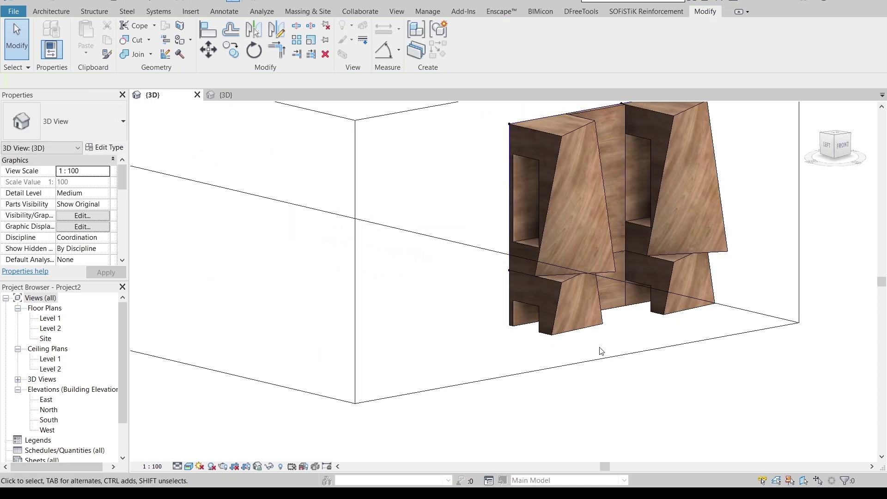
scroll(601, 351, "down", 5)
left_click(438, 274)
right_click(563, 146)
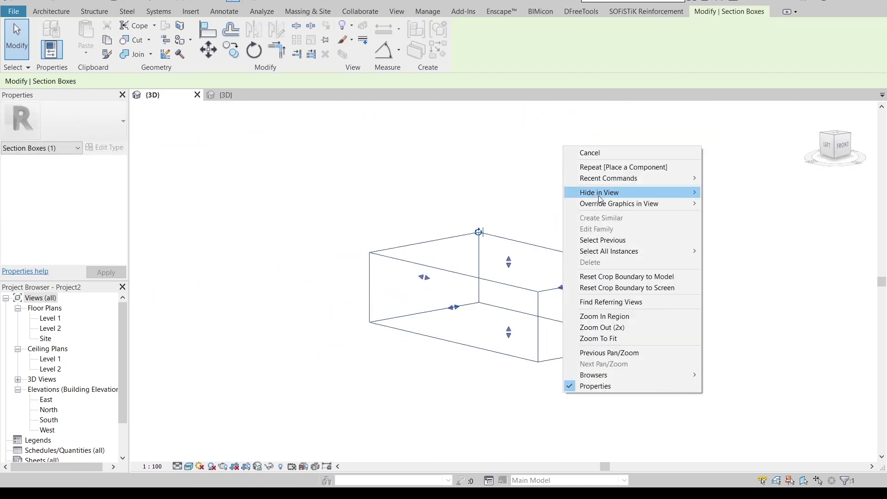
mouse_move(599, 199)
left_click(723, 190)
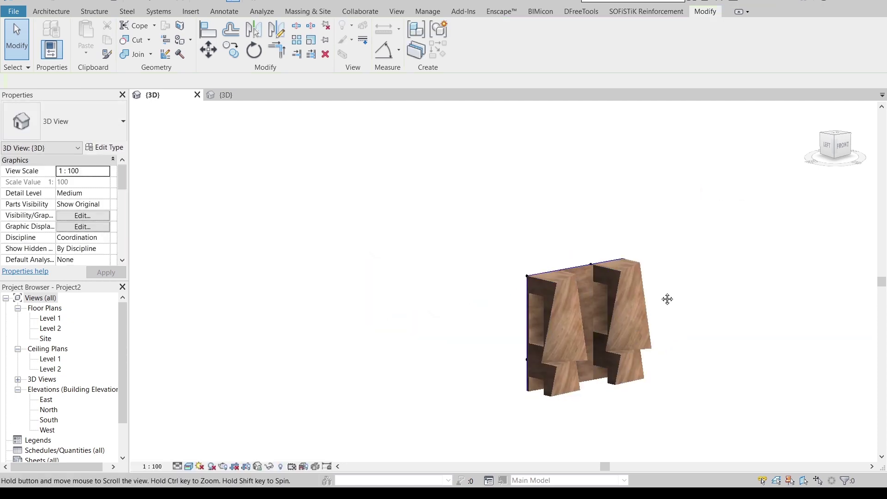
middle_click_drag(667, 299, 632, 364, "shift")
scroll(645, 299, "up", 5)
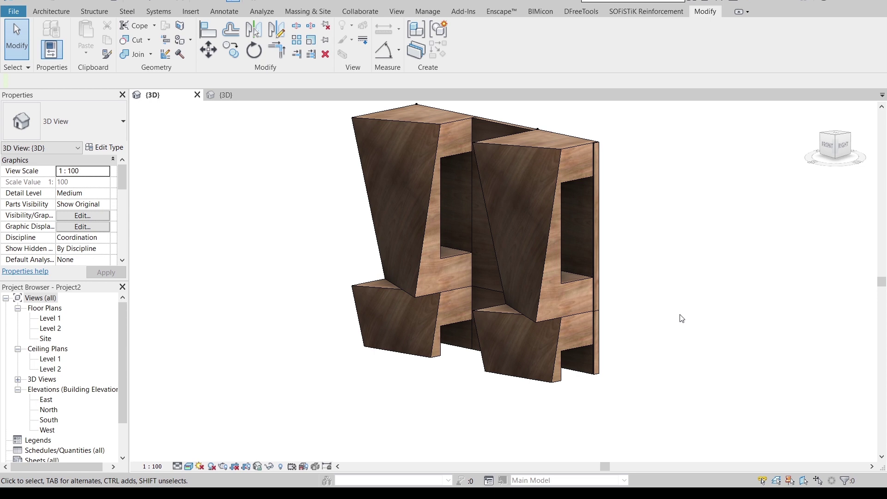